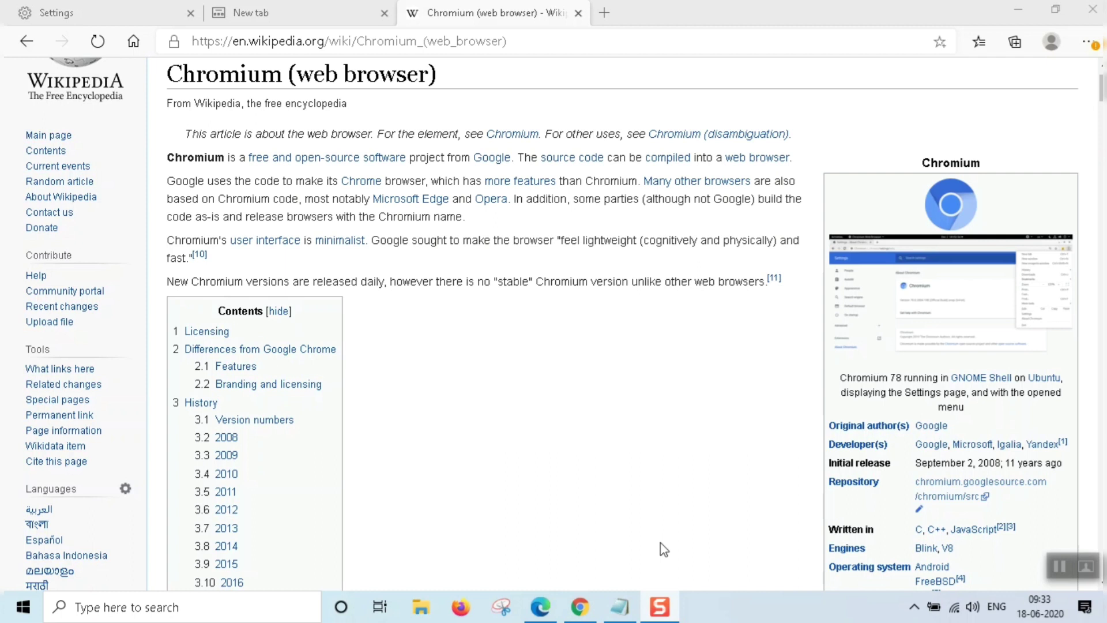
Step: Minimize Edge to glance at Chrome, then restore Edge with the Chromium Wikipedia article
{"action": "left_click", "coordinate": [540, 606]}
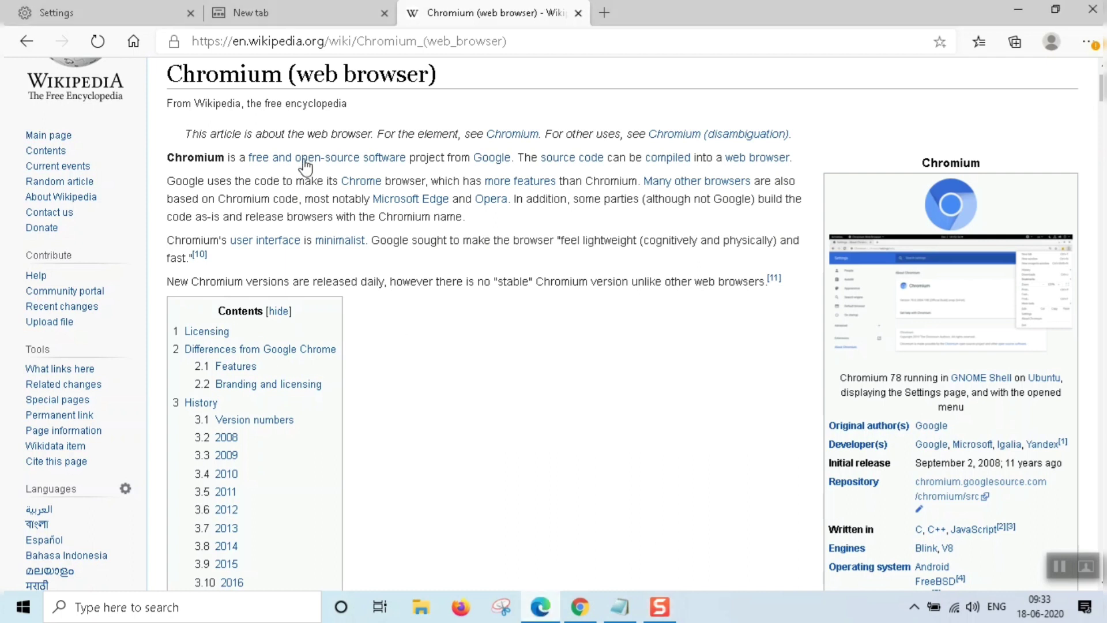
{"action": "left_click", "coordinate": [1017, 10]}
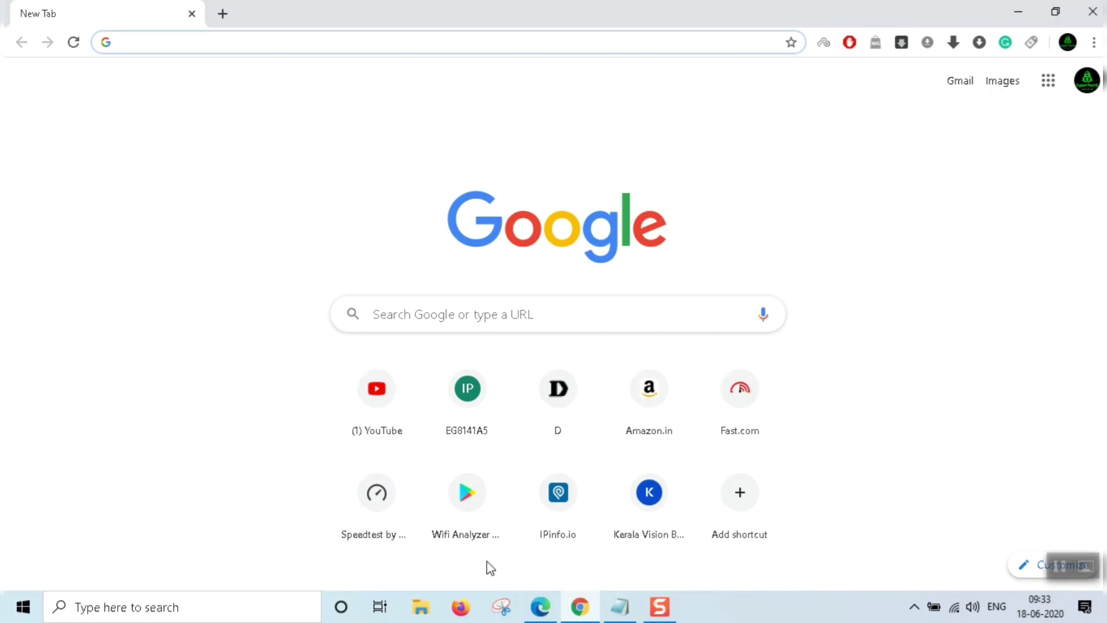
{"action": "left_click", "coordinate": [553, 606]}
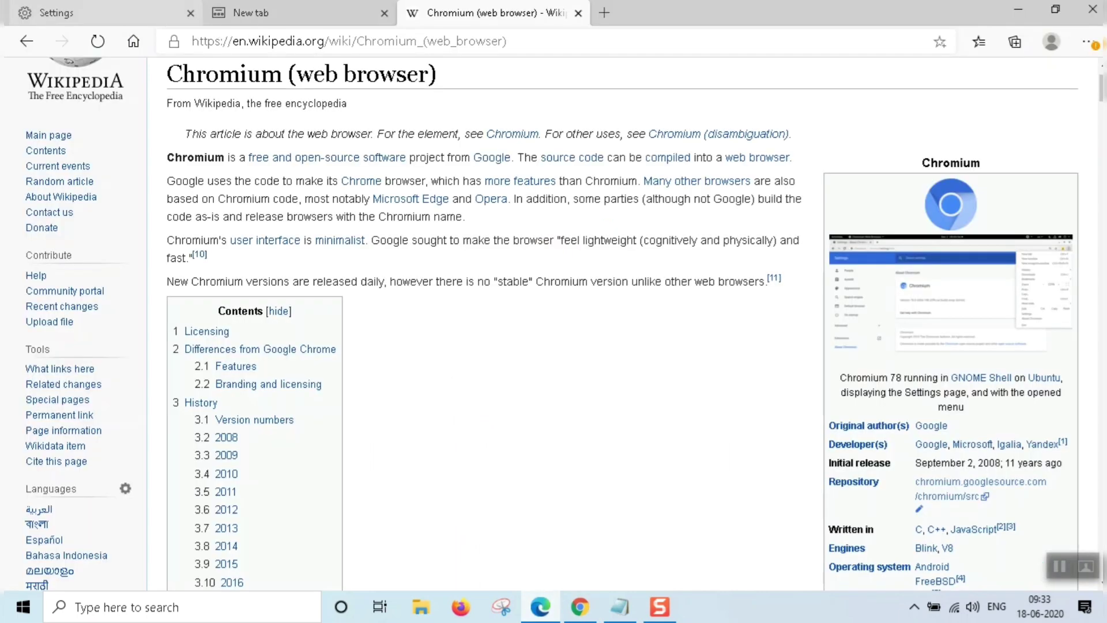
Step: Switch to the Settings tab to see Tracking prevention with Basic, Balanced and Strict levels
{"action": "key", "text": "ctrl+1"}
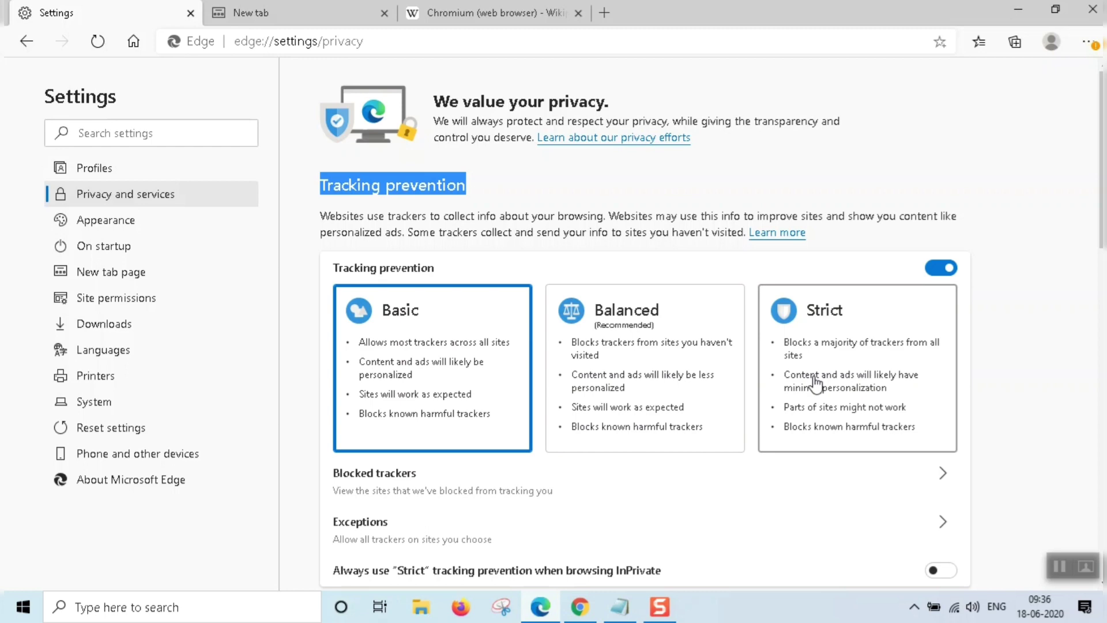
Step: Scroll the Privacy and services page down to Clear browsing data and Privacy
{"action": "scroll", "coordinate": [744, 425], "scroll_direction": "down", "scroll_amount": 4}
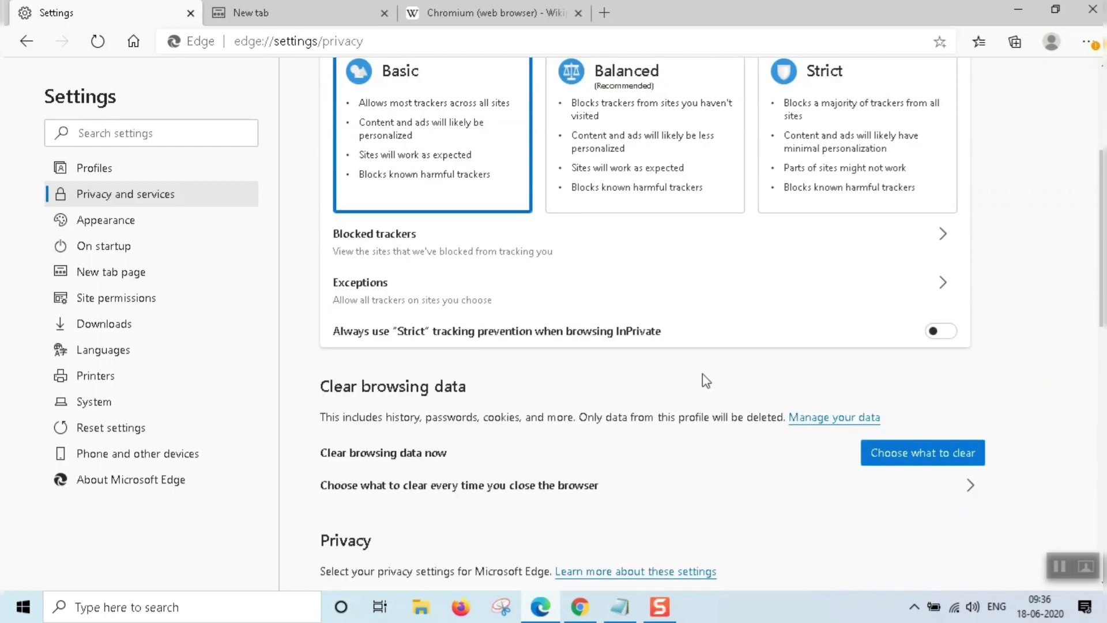
{"action": "scroll", "coordinate": [703, 379], "scroll_direction": "down", "scroll_amount": 5}
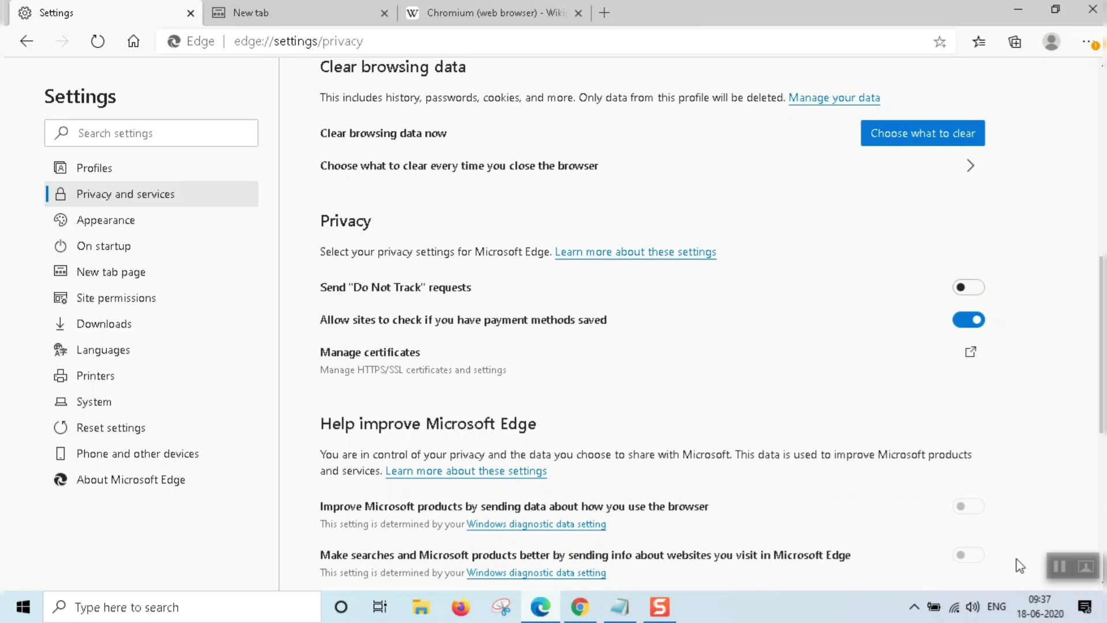
Step: Toggle Microsoft Defender SmartScreen off and back on, and enable Block potentially unwanted apps
{"action": "scroll", "coordinate": [654, 566], "scroll_direction": "down", "scroll_amount": 7}
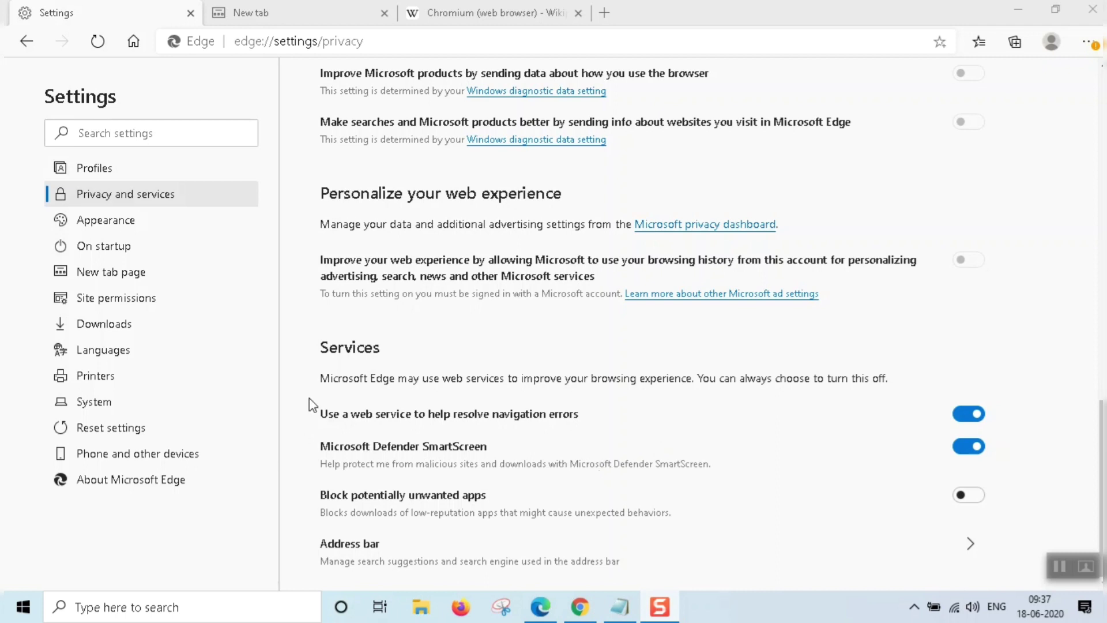
{"action": "left_click_drag", "start_coordinate": [316, 426], "coordinate": [439, 450]}
{"action": "left_click", "coordinate": [440, 450]}
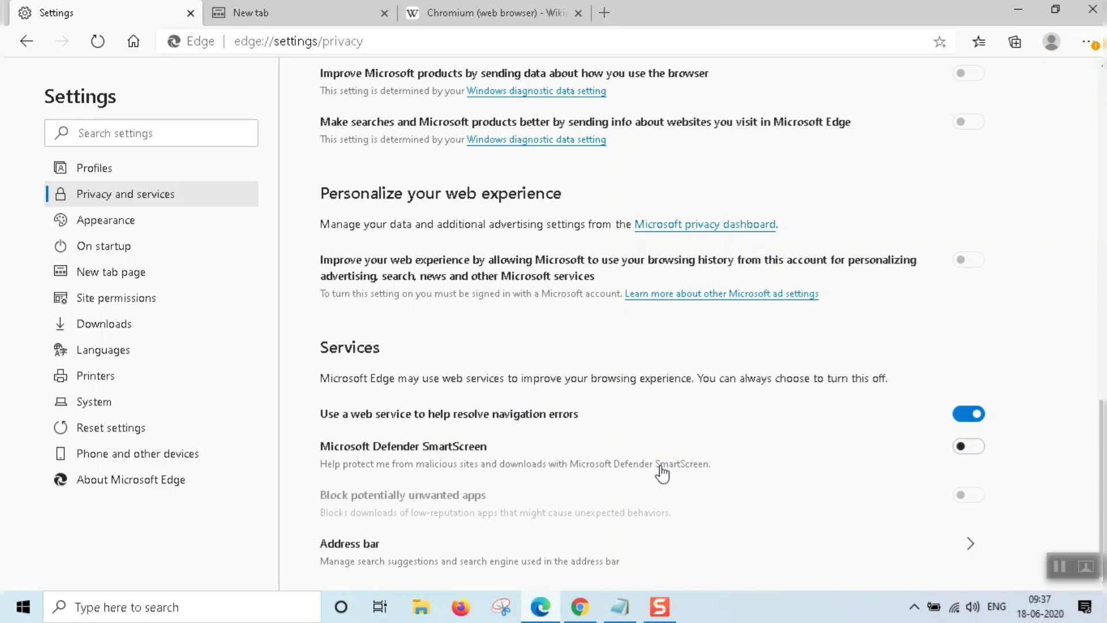
{"action": "left_click", "coordinate": [970, 449]}
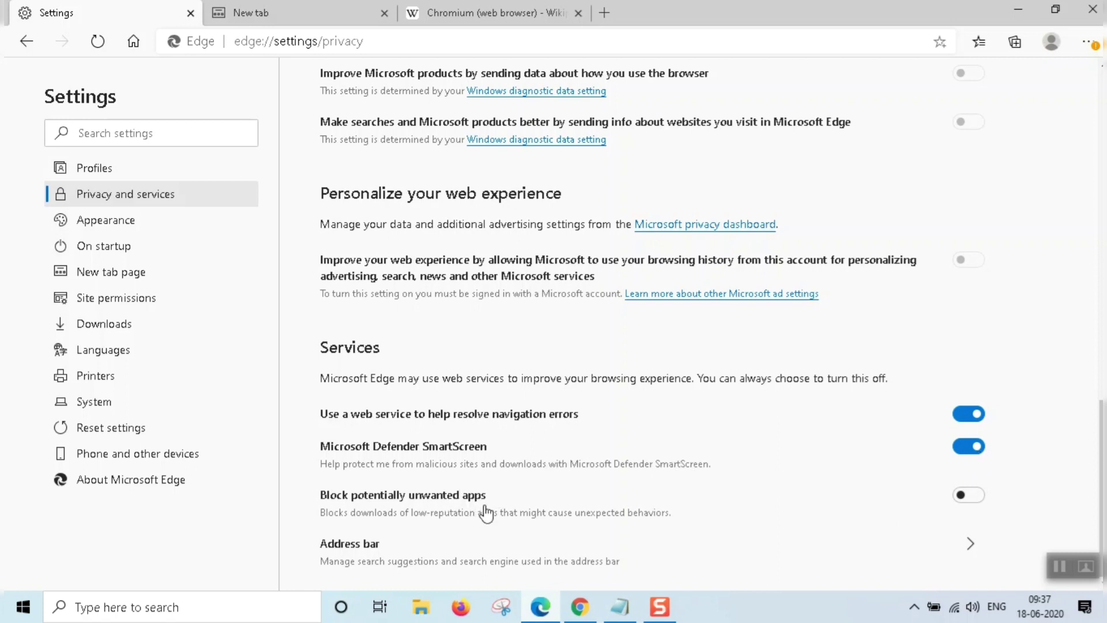
{"action": "left_click", "coordinate": [980, 499]}
Step: Open Site permissions and look at the Location permission settings
{"action": "left_click", "coordinate": [1059, 567]}
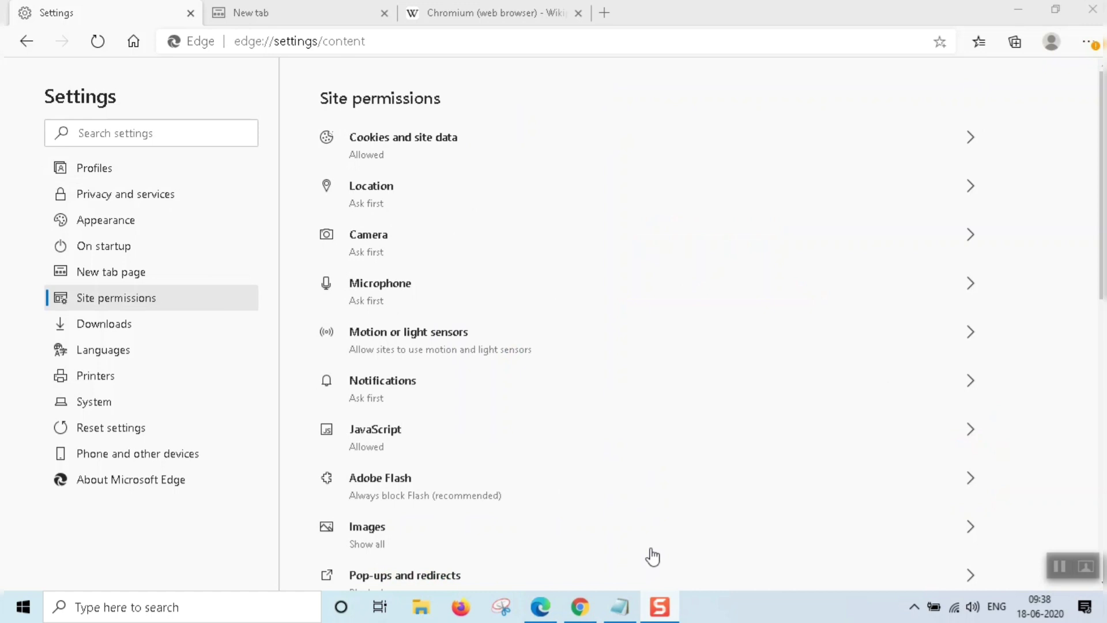
{"action": "left_click", "coordinate": [382, 202]}
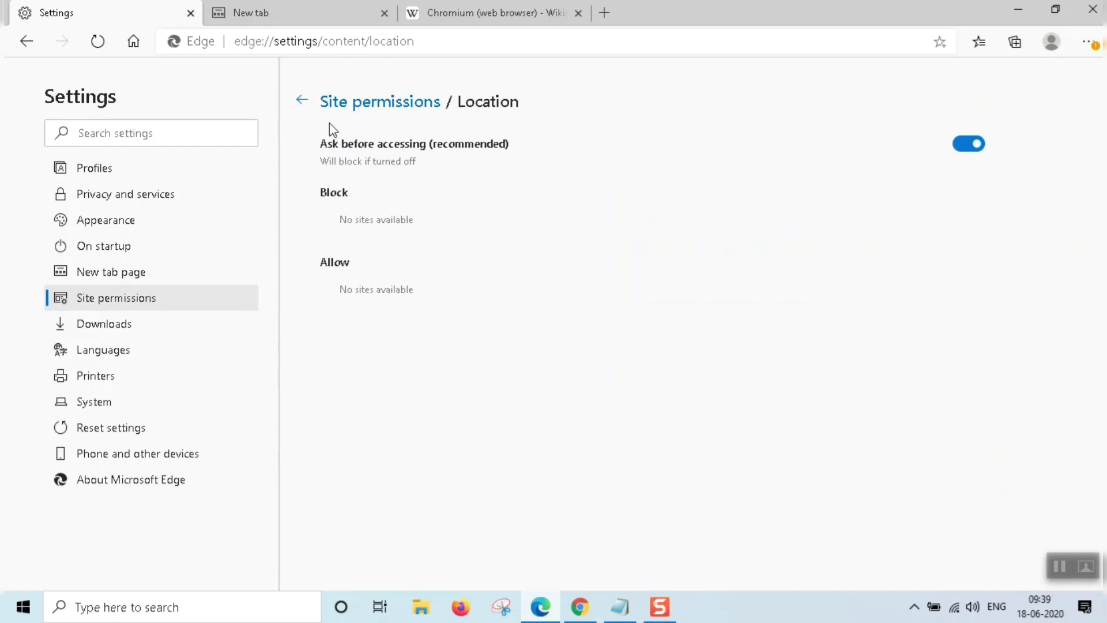
{"action": "left_click", "coordinate": [302, 101]}
{"action": "left_click", "coordinate": [354, 202]}
{"action": "left_click", "coordinate": [299, 101]}
{"action": "scroll", "coordinate": [438, 415], "scroll_direction": "down", "scroll_amount": 11}
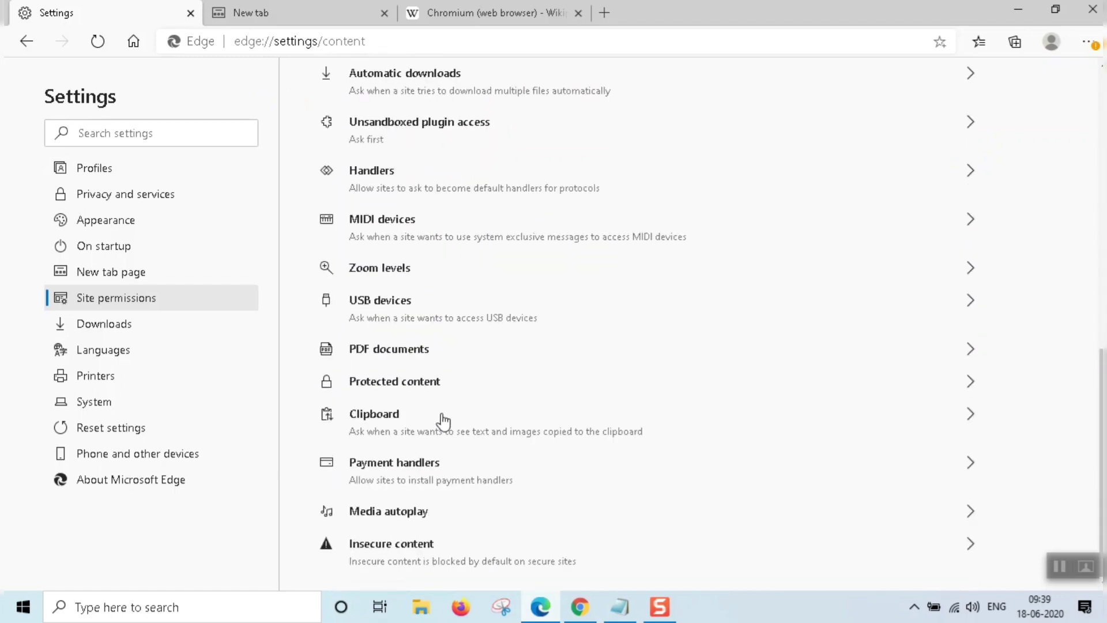
{"action": "scroll", "coordinate": [438, 424], "scroll_direction": "up", "scroll_amount": 10}
Step: Turn off Ask before accessing for the camera, then show the Downloads settings page
{"action": "left_click", "coordinate": [412, 246]}
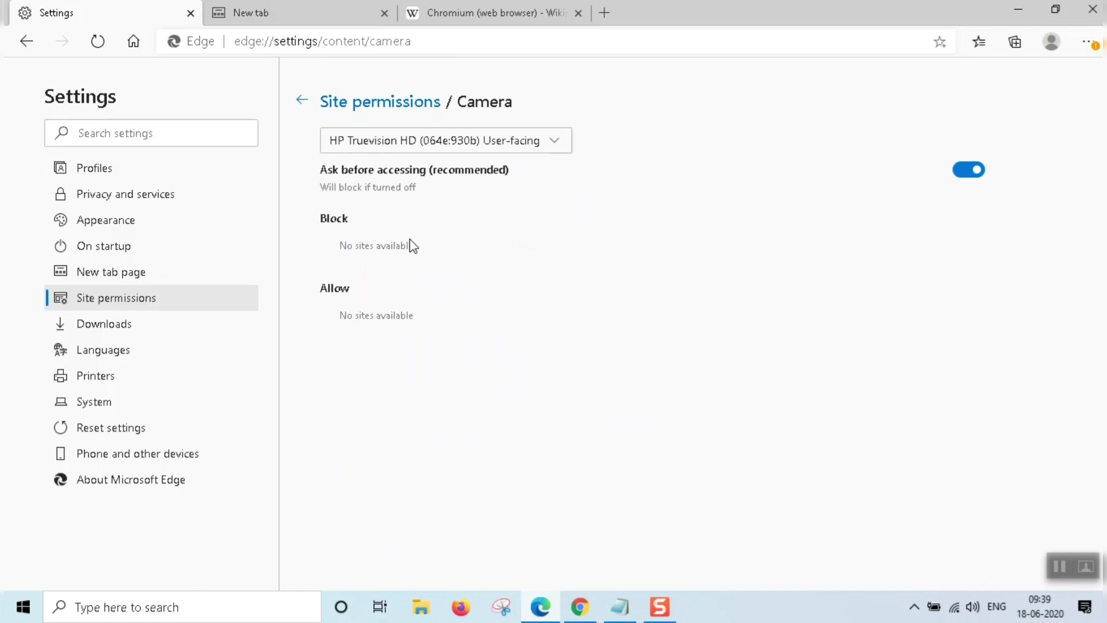
{"action": "left_click", "coordinate": [436, 141]}
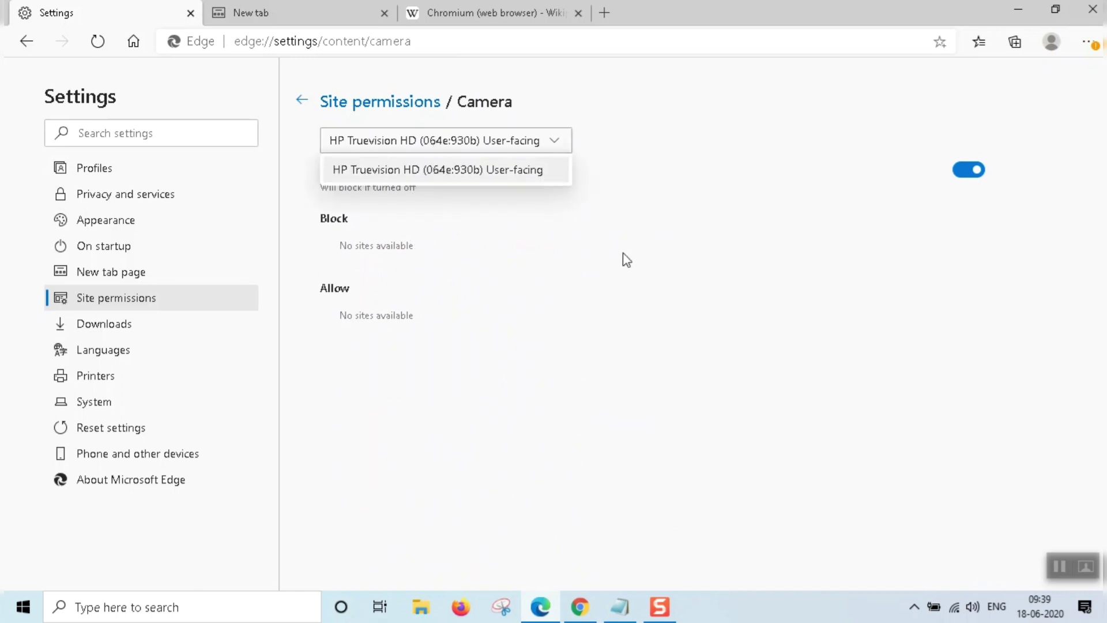
{"action": "left_click", "coordinate": [628, 258]}
{"action": "left_click", "coordinate": [975, 172]}
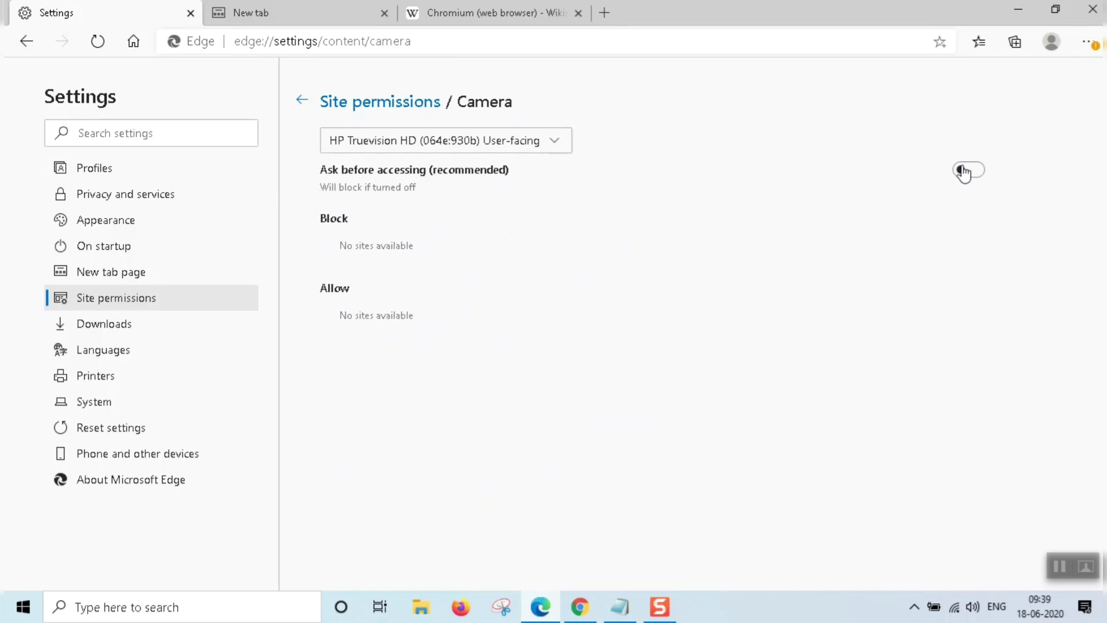
{"action": "left_click", "coordinate": [128, 336]}
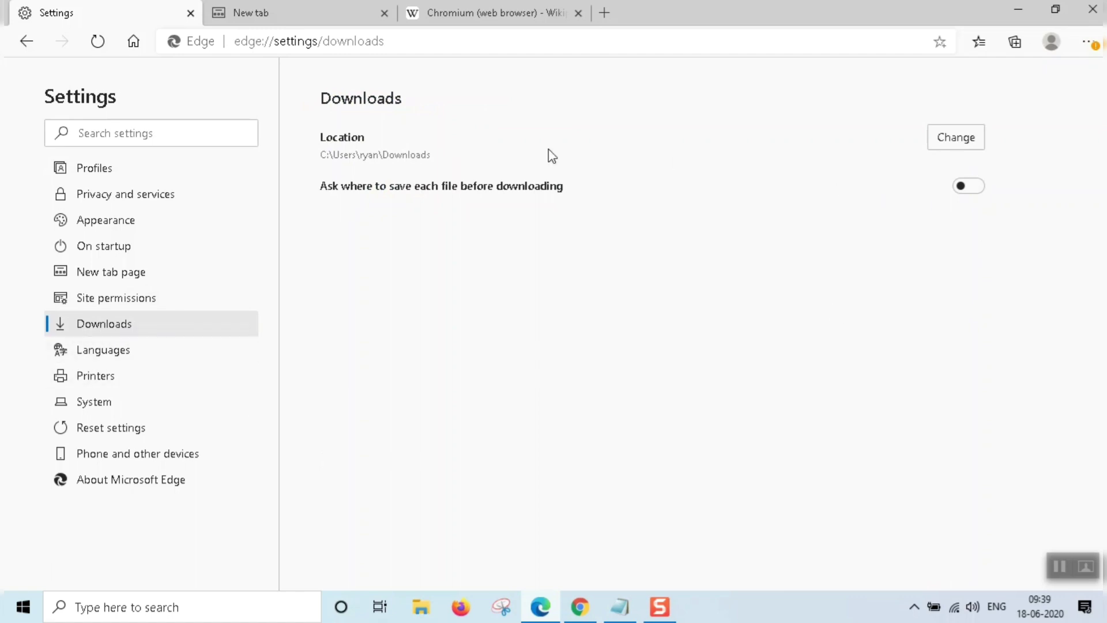
Step: Check the download location, then browse System, Reset settings and Phone and other devices
{"action": "left_click_drag", "start_coordinate": [319, 132], "coordinate": [501, 163]}
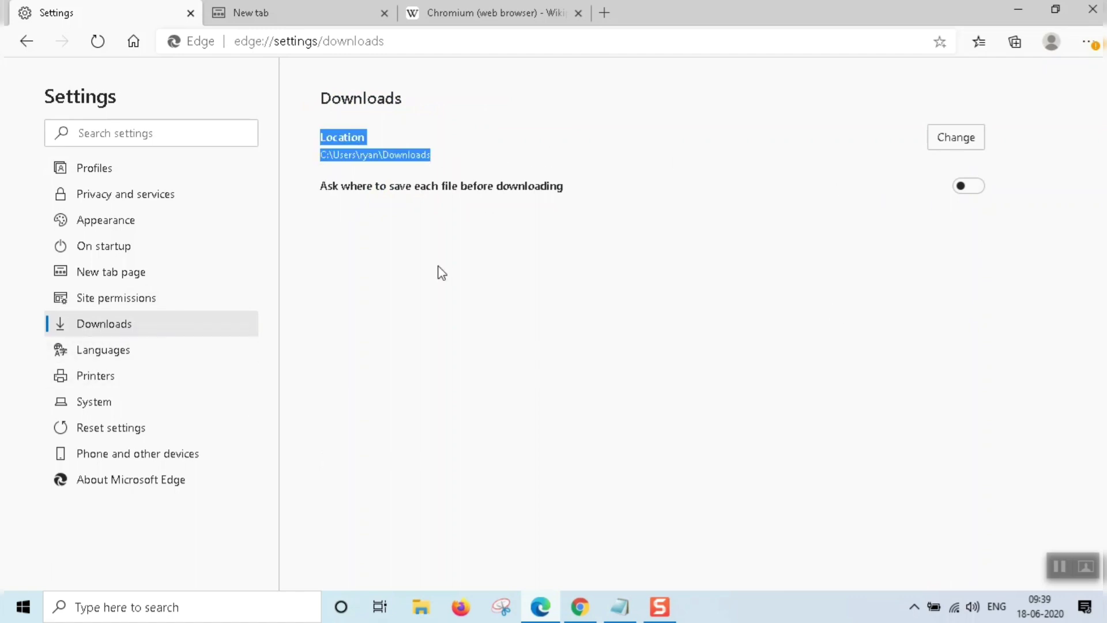
{"action": "left_click", "coordinate": [137, 415]}
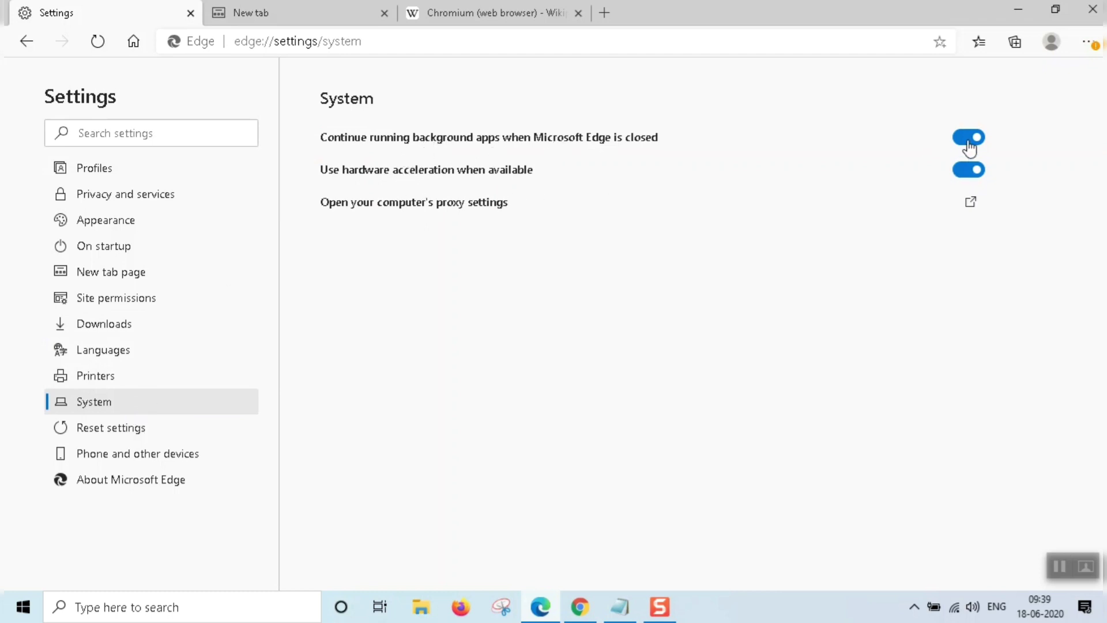
{"action": "left_click", "coordinate": [176, 433]}
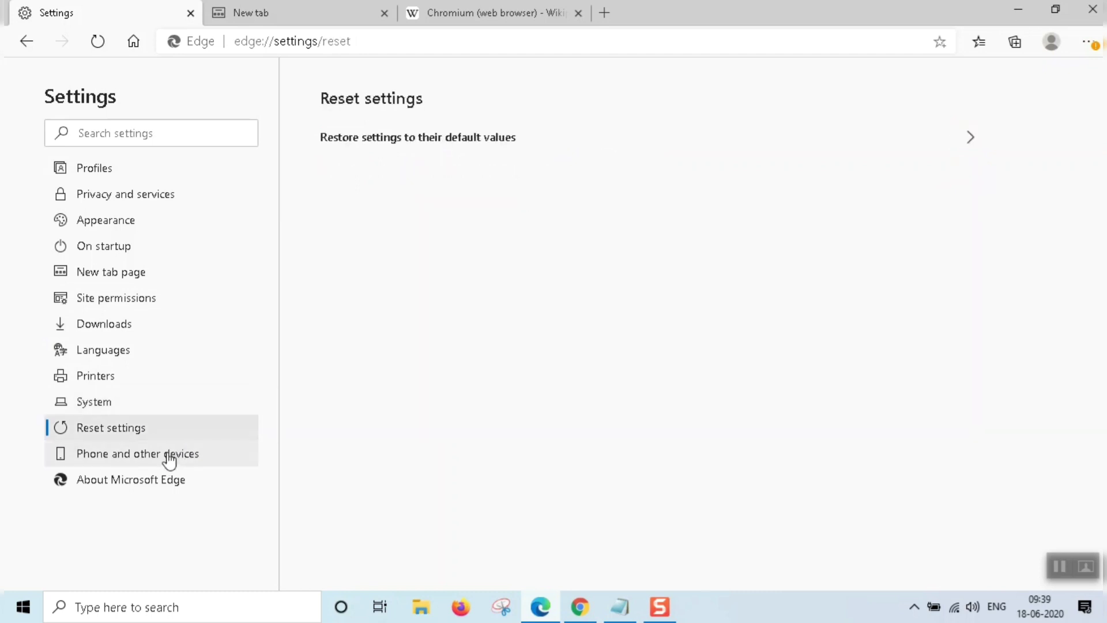
{"action": "left_click", "coordinate": [206, 463]}
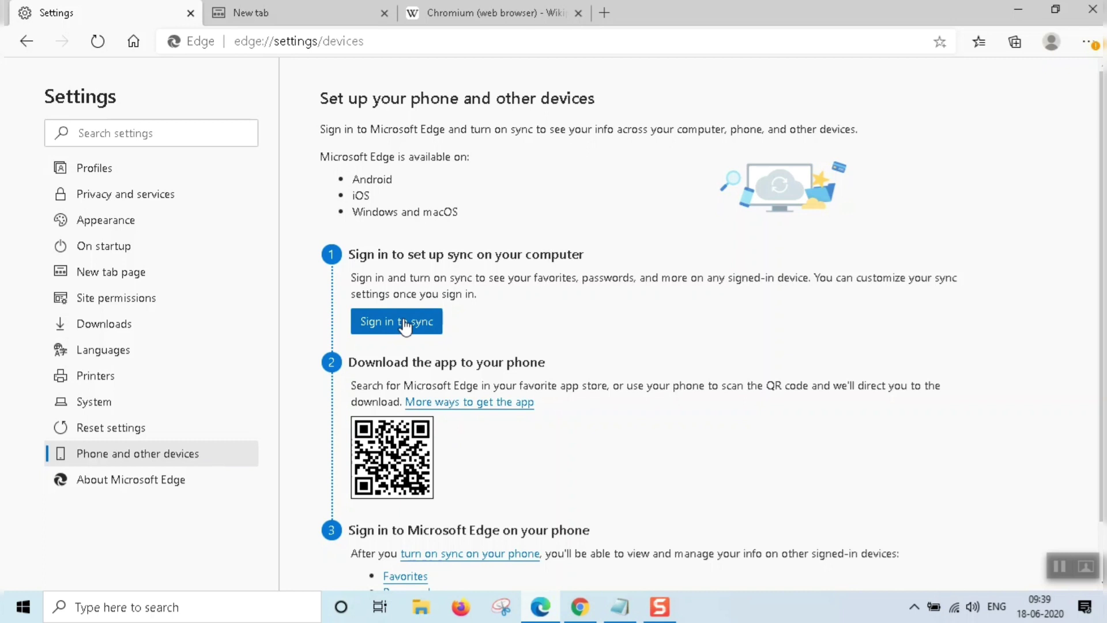
Step: Start Sign in to sync, dismiss its window, and close the Wikipedia Chromium tab
{"action": "left_click", "coordinate": [405, 326]}
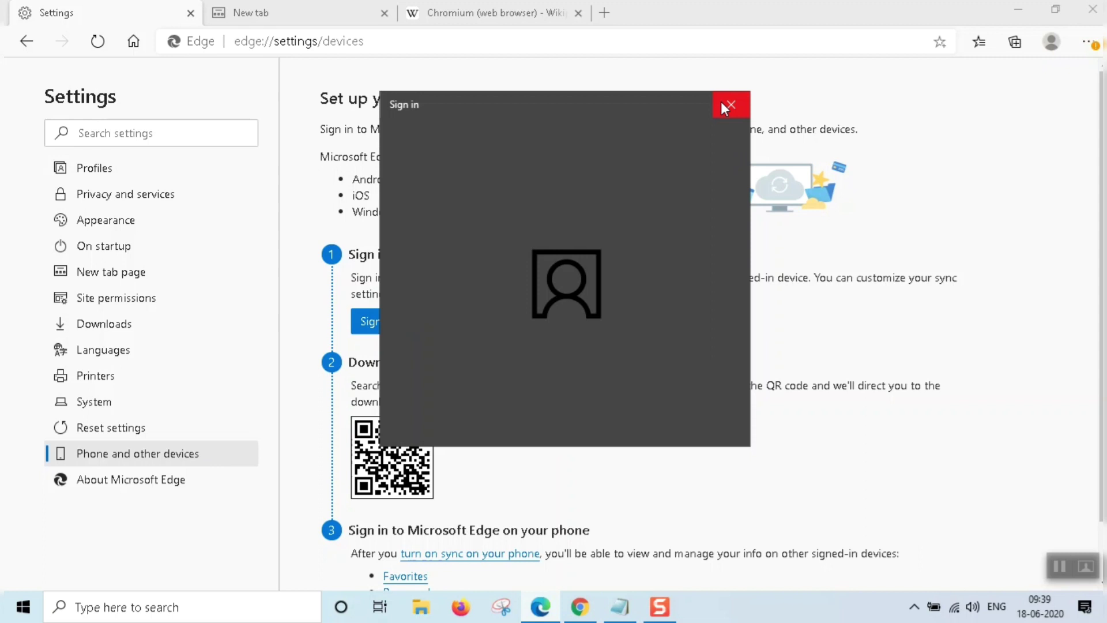
{"action": "left_click", "coordinate": [728, 105]}
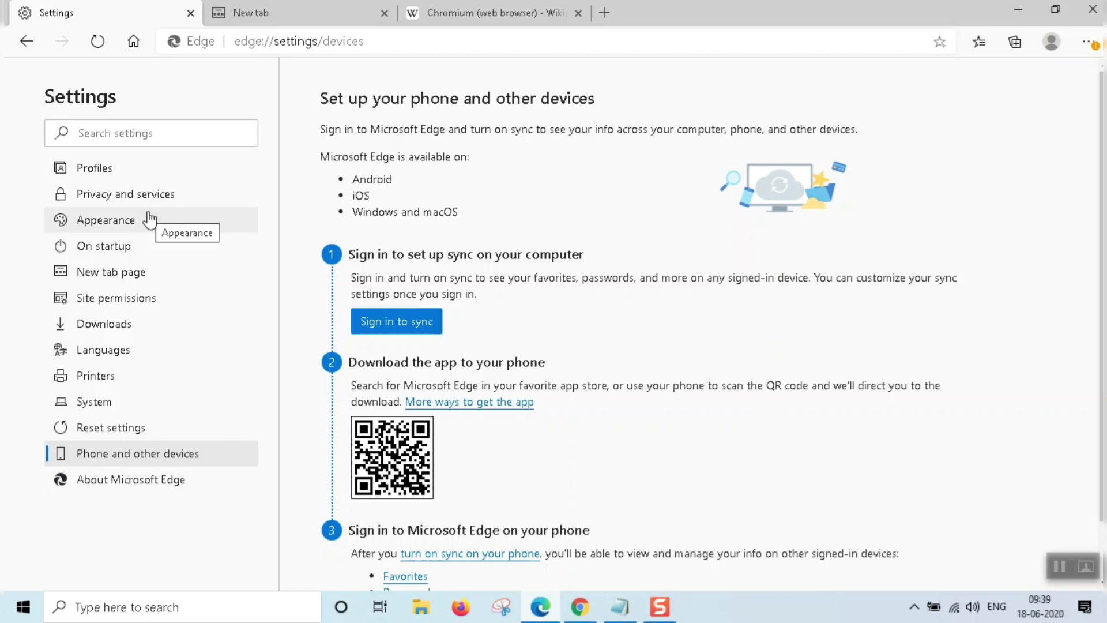
{"action": "left_click", "coordinate": [578, 13]}
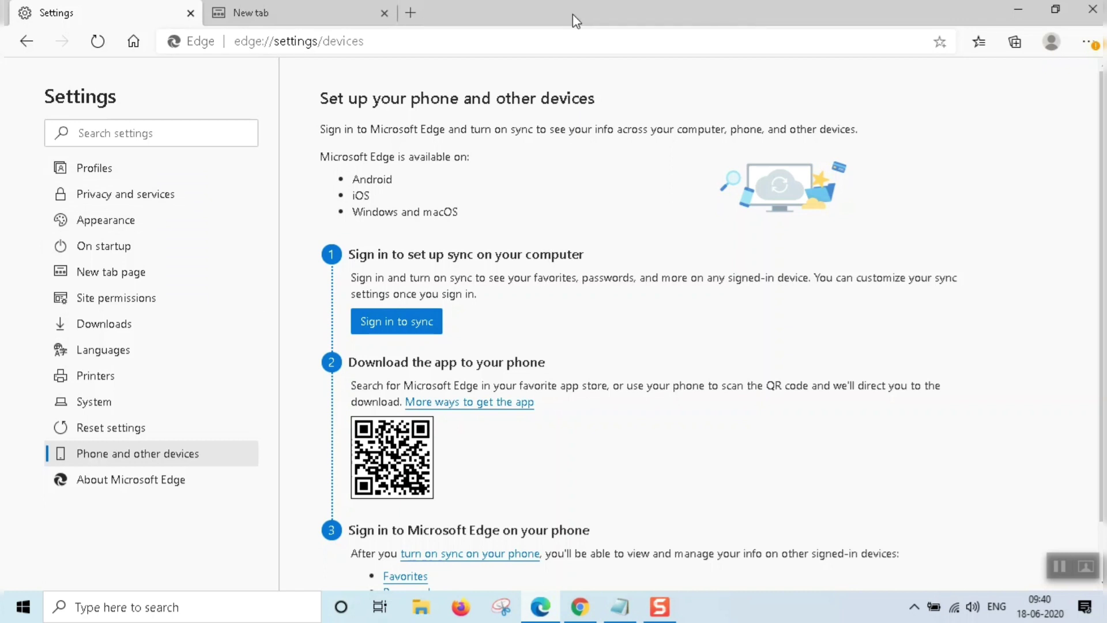
Step: Replace the old new tab with a fresh one and begin typing a query in the address bar
{"action": "left_click", "coordinate": [410, 13]}
{"action": "left_click", "coordinate": [384, 13]}
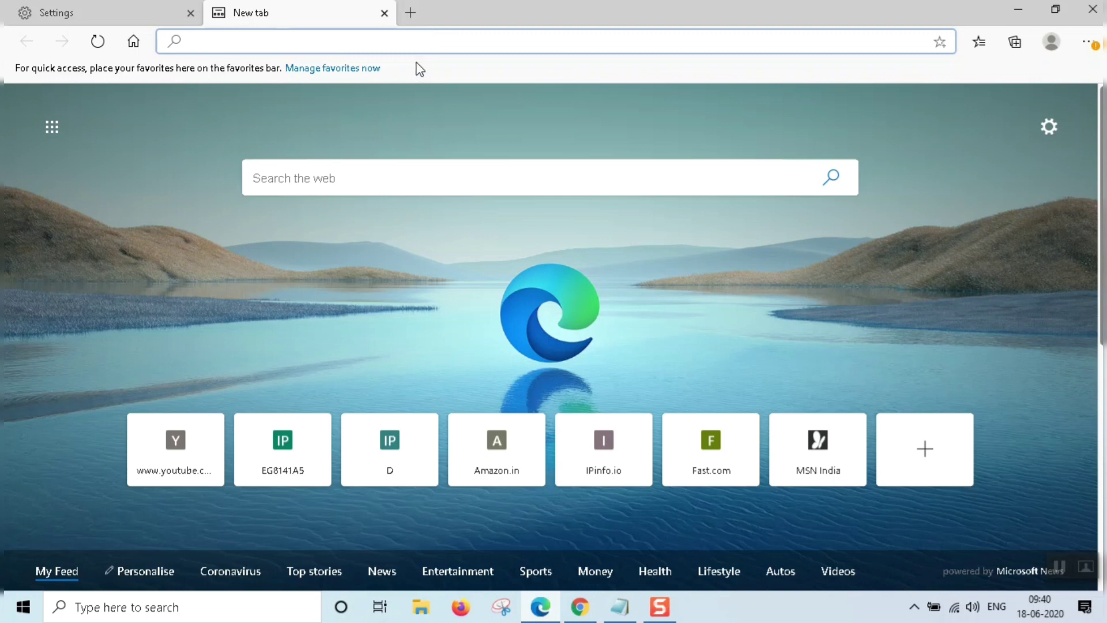
{"action": "type", "text": "fil"}
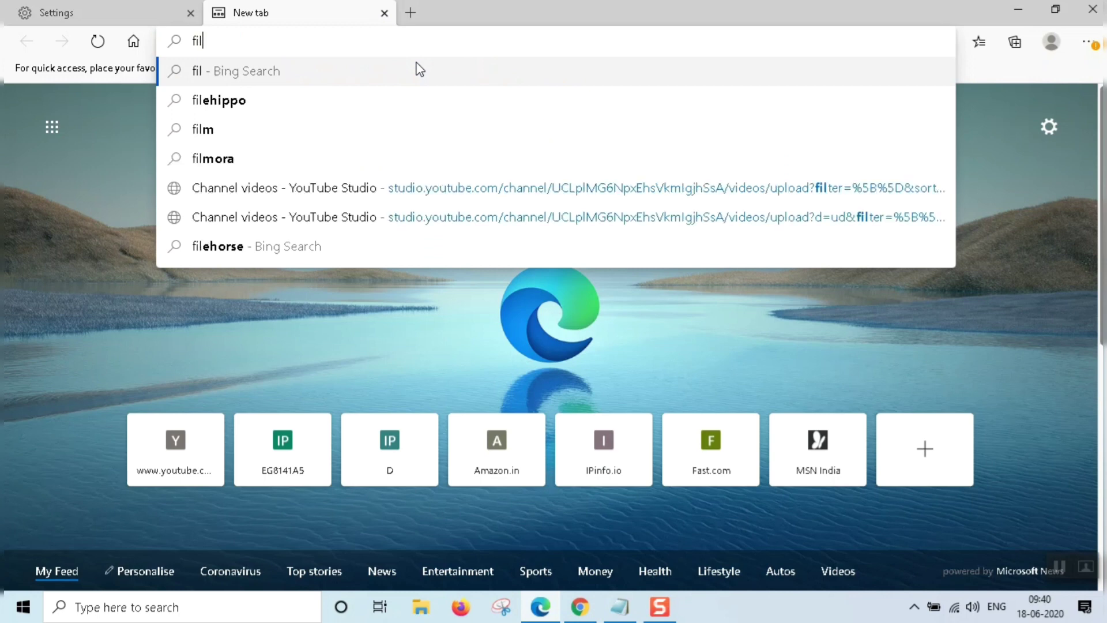
{"action": "type", "text": "dpw"}
Step: Correct the query to 'filedoanload test' and search it on Bing
{"action": "key", "text": "BackSpace"}
{"action": "key", "text": "BackSpace"}
{"action": "key", "text": "BackSpace"}
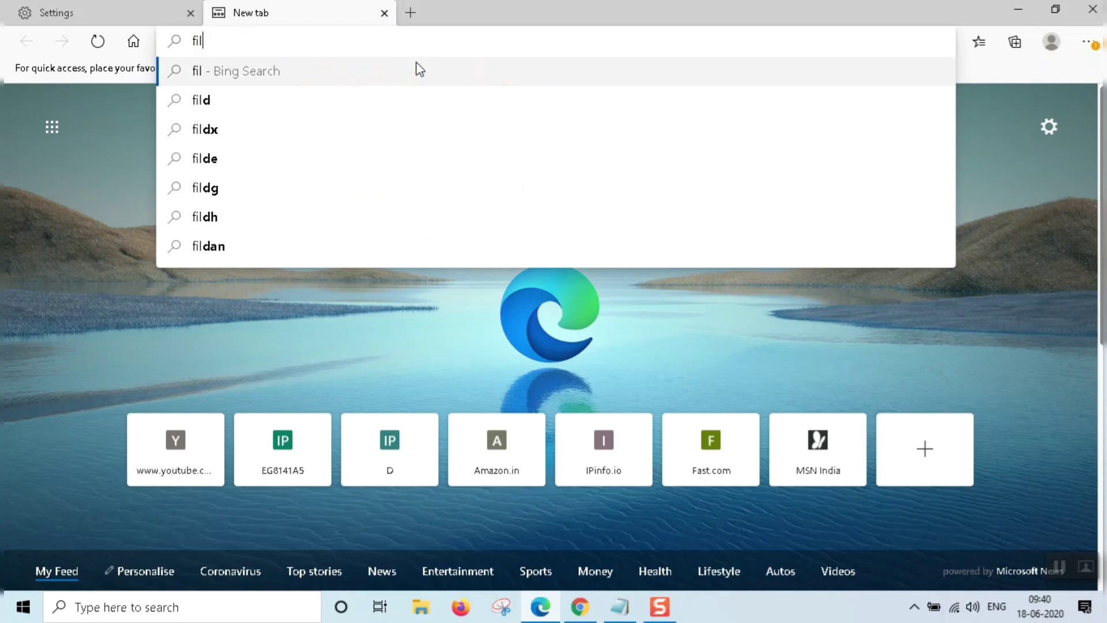
{"action": "type", "text": "edoan"}
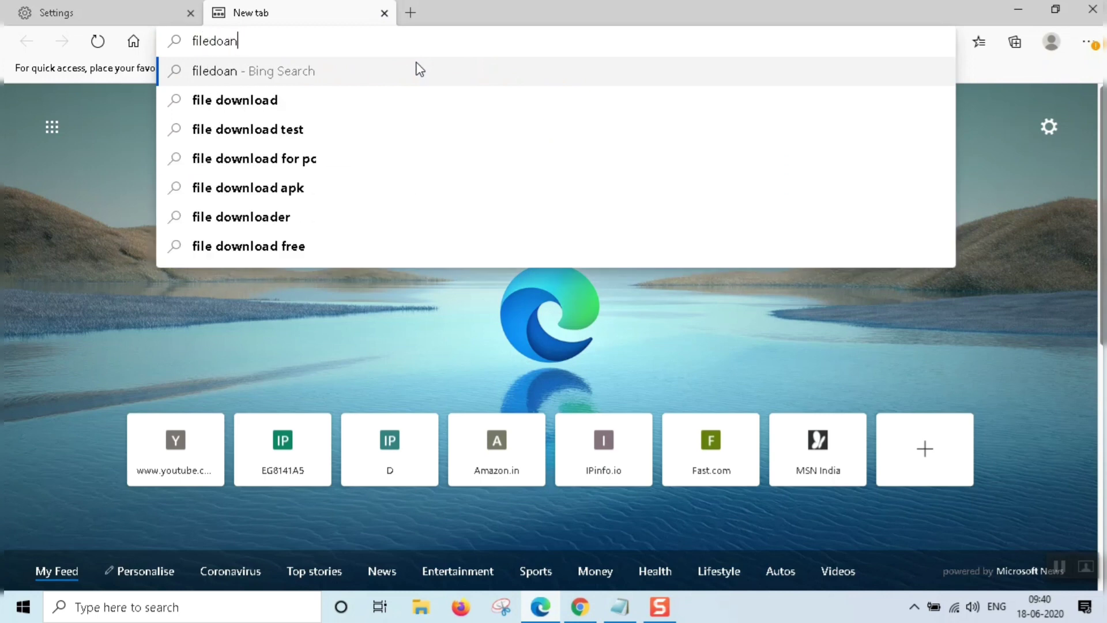
{"action": "type", "text": "load test"}
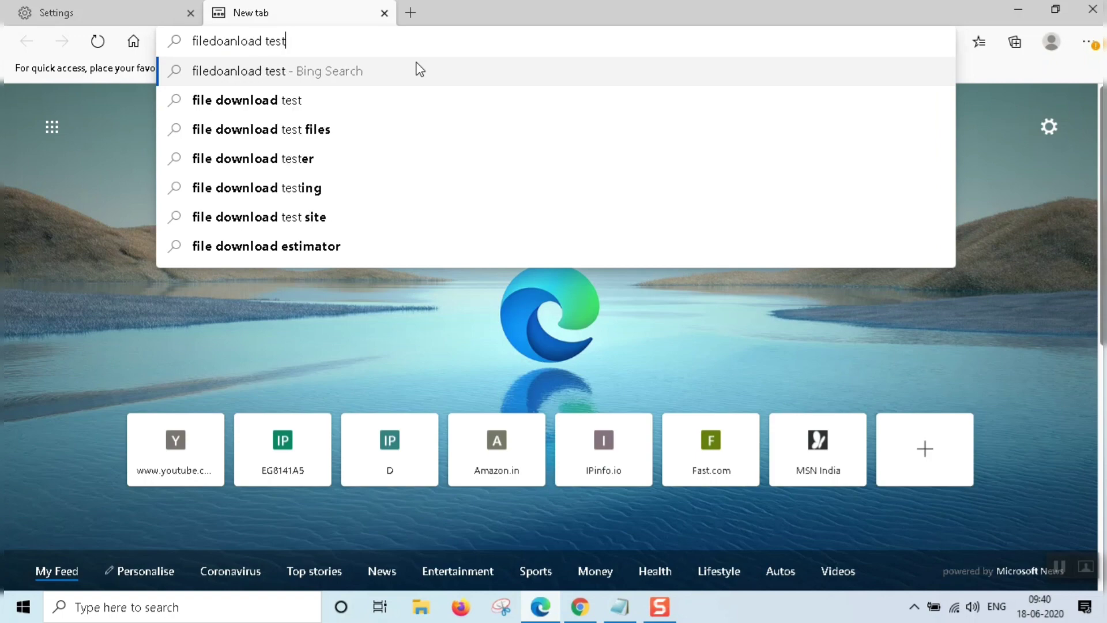
{"action": "key", "text": "Return"}
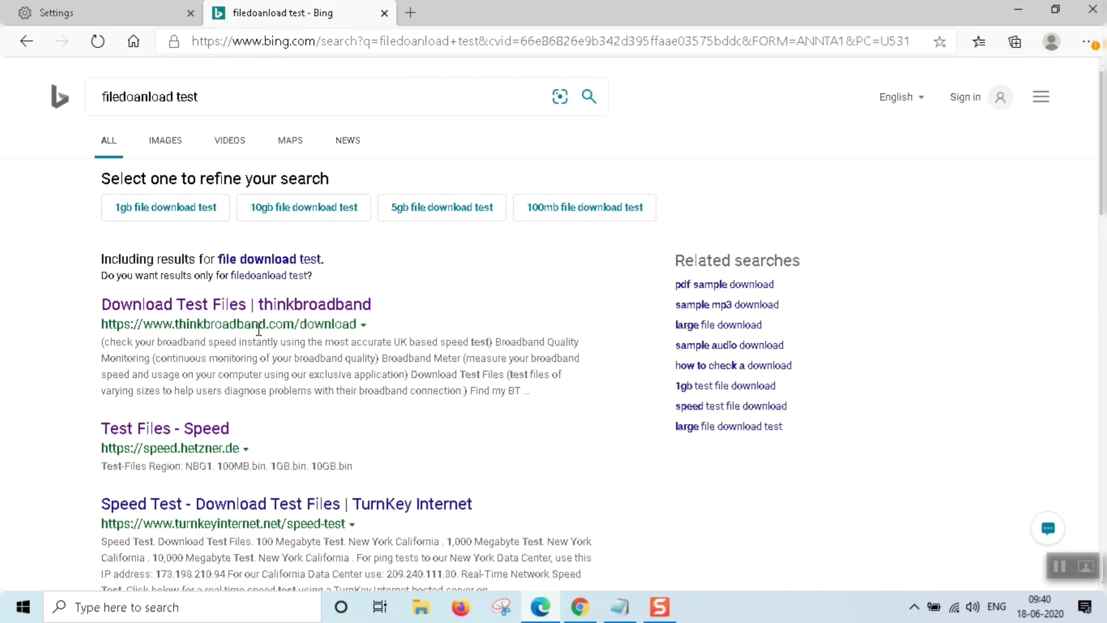
Step: Open the 'Blank Test Files - ADAM' result from the Bing results
{"action": "scroll", "coordinate": [350, 389], "scroll_direction": "down", "scroll_amount": 4}
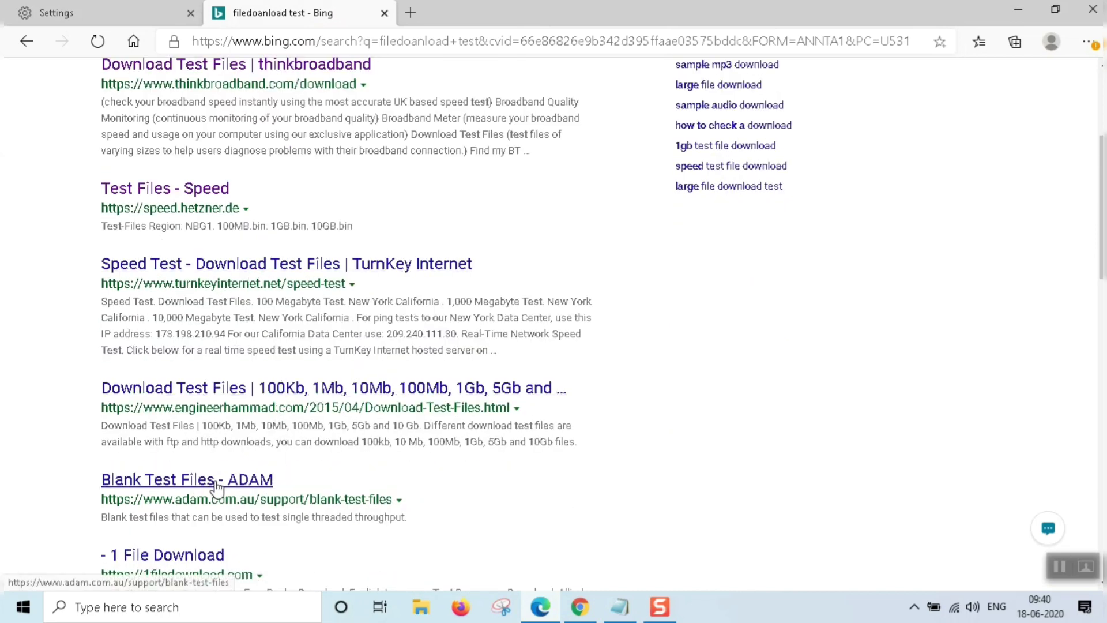
{"action": "left_click", "coordinate": [179, 480]}
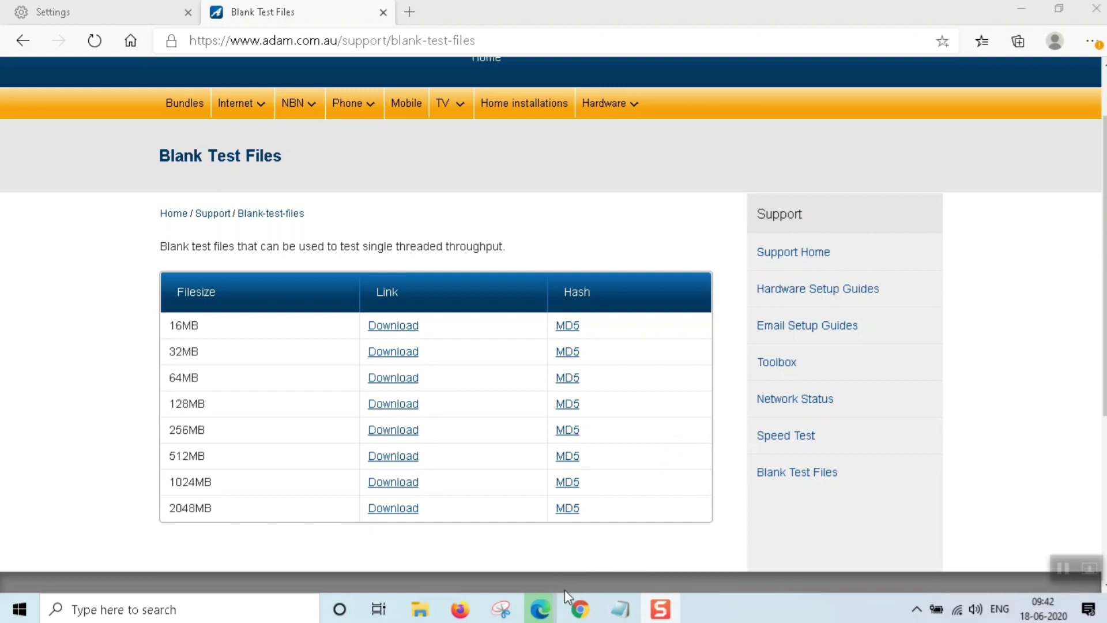
Step: Open the Downloads page in a new tab and cancel the SpeedTest_64MB.dat download
{"action": "left_click", "coordinate": [543, 607]}
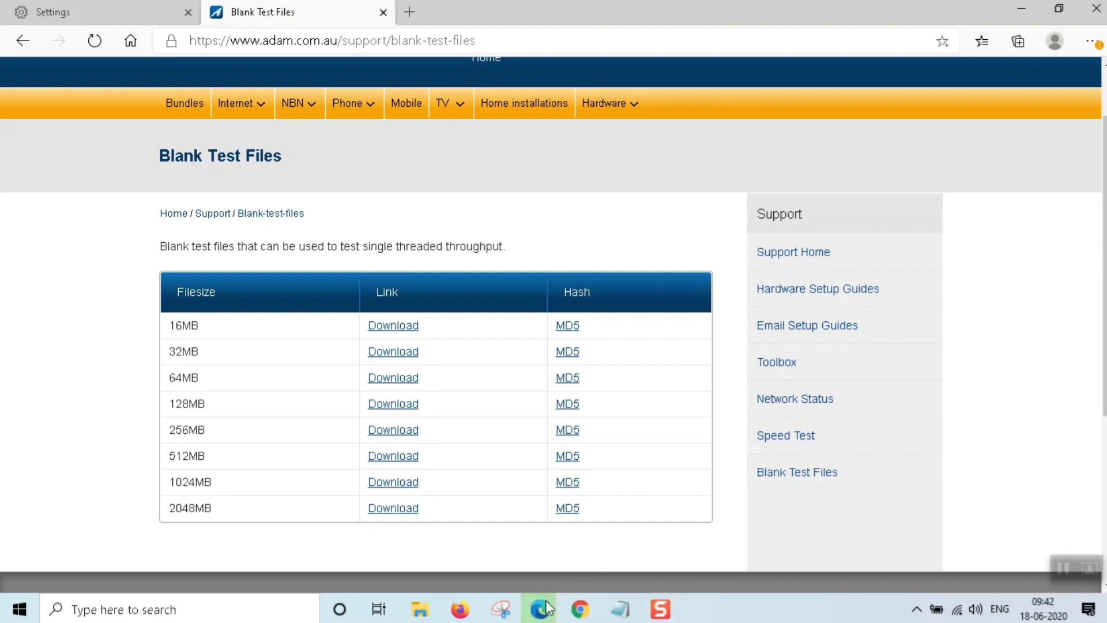
{"action": "left_click", "coordinate": [1090, 42]}
{"action": "left_click", "coordinate": [883, 266]}
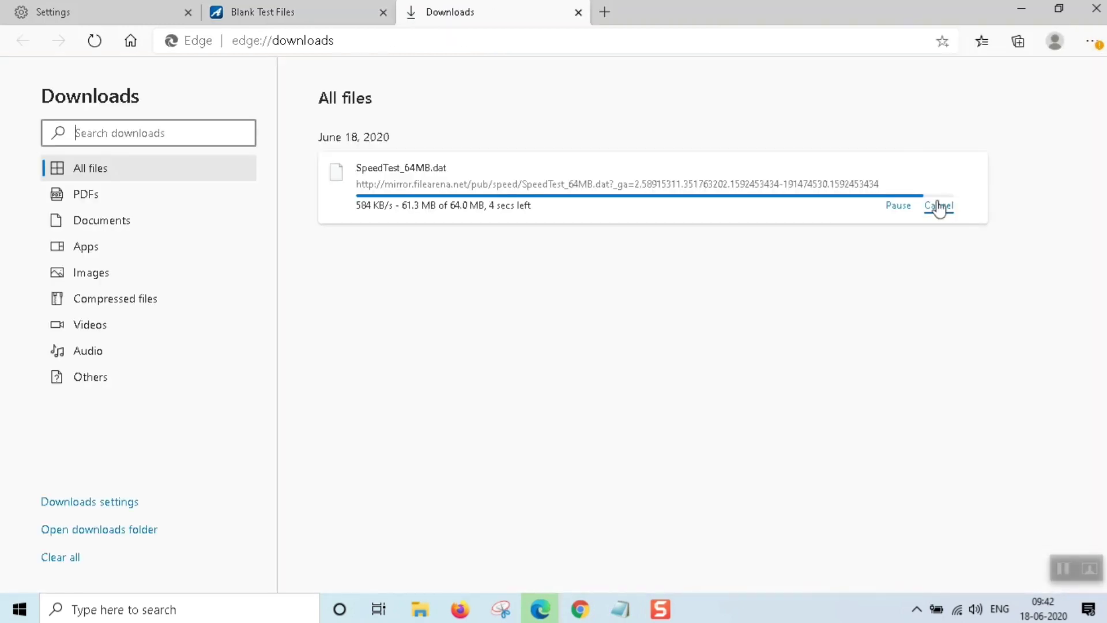
{"action": "left_click", "coordinate": [955, 207]}
Step: Switch back to the Blank Test Files page and click a test file on it
{"action": "left_click", "coordinate": [277, 12]}
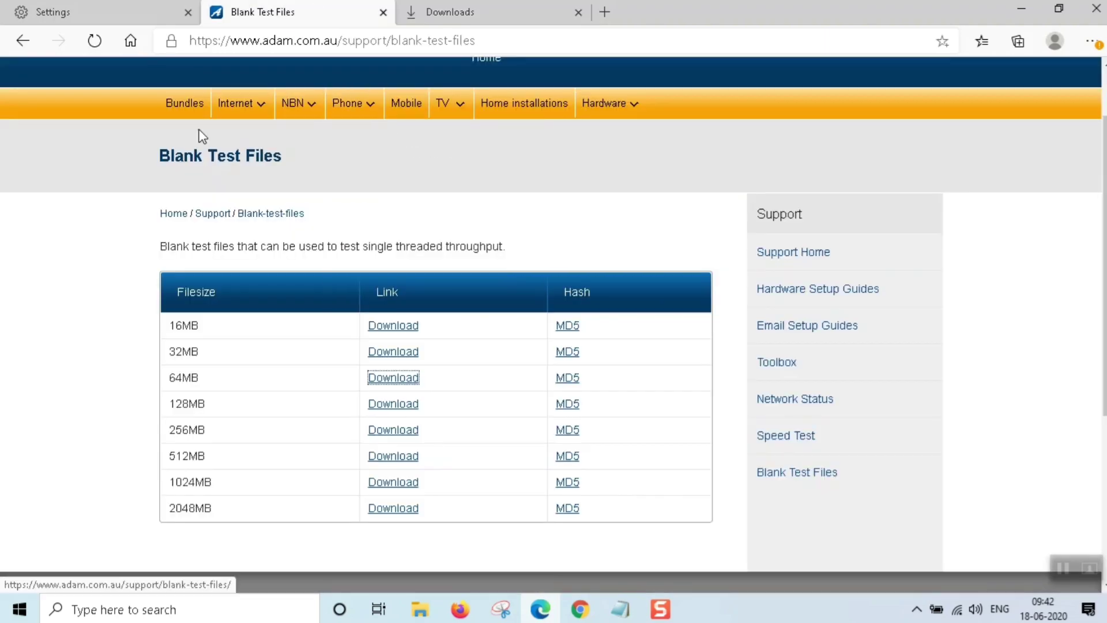
{"action": "left_click", "coordinate": [190, 15]}
{"action": "left_click", "coordinate": [282, 17]}
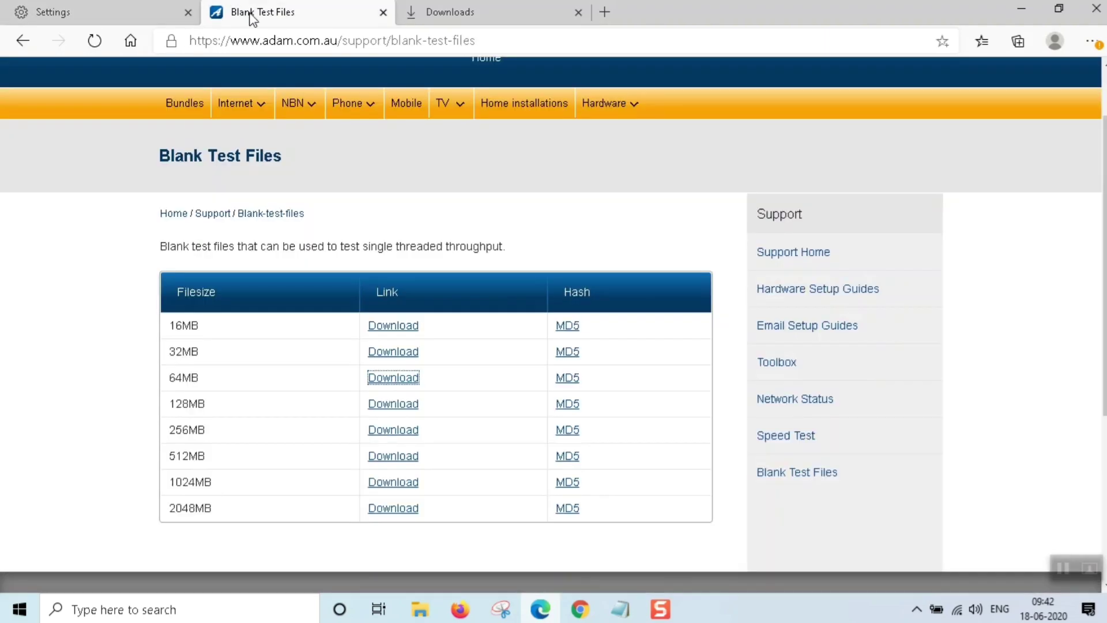
{"action": "left_click", "coordinate": [408, 379]}
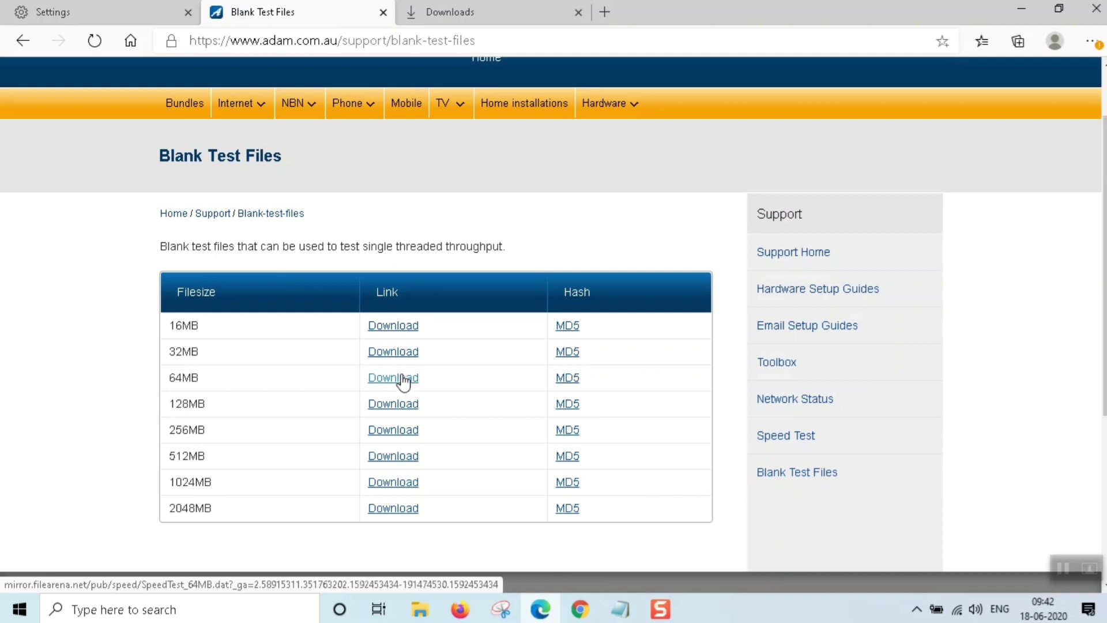
Step: Start a second SpeedTest_64MB.dat download in Edge and cancel it at about 28.8 MB
{"action": "left_click", "coordinate": [404, 379]}
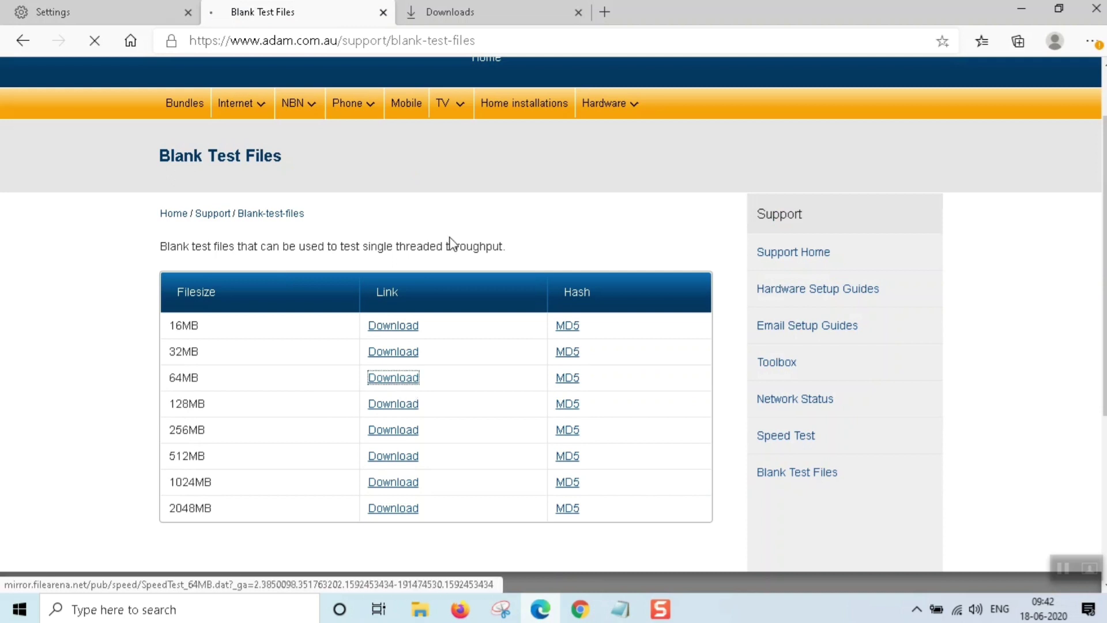
{"action": "left_click", "coordinate": [478, 13]}
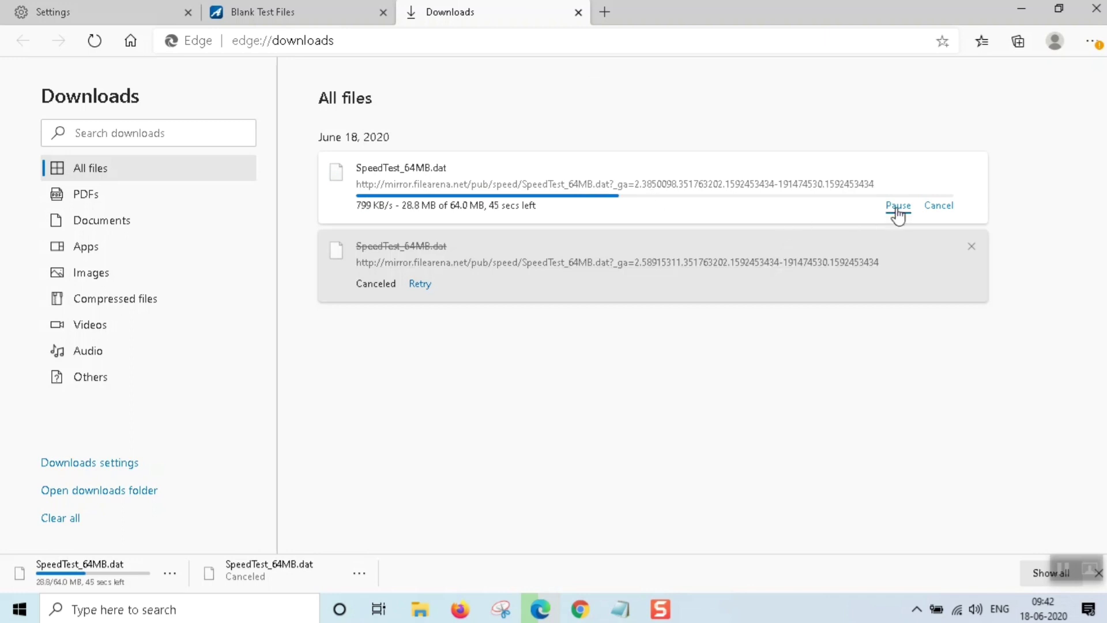
{"action": "left_click", "coordinate": [940, 212]}
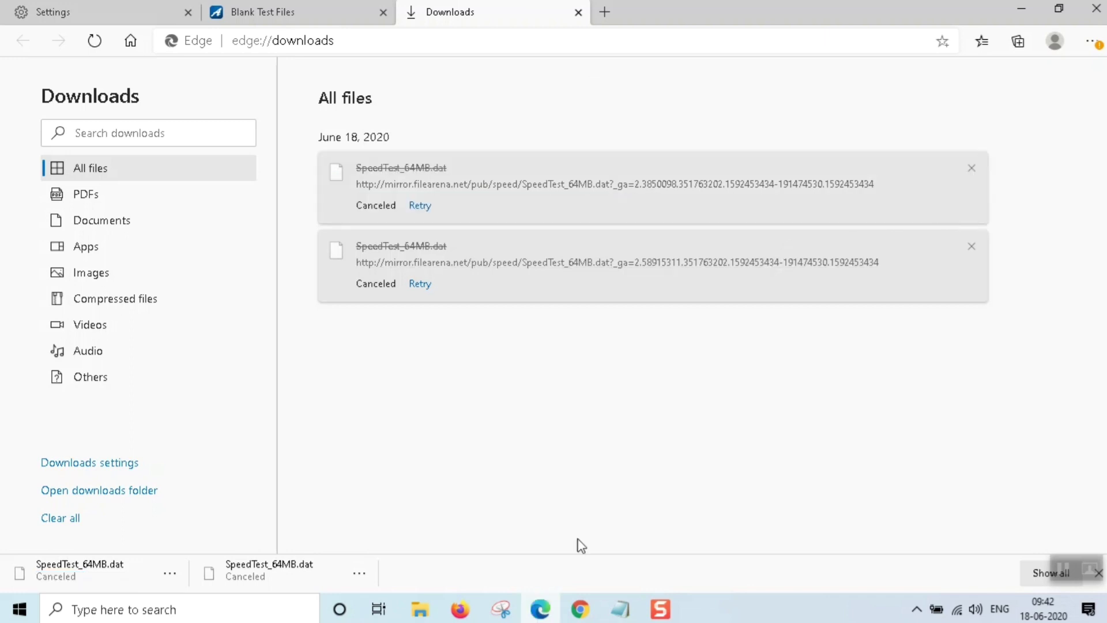
Step: Copy the 64MB SpeedTest_64MB.dat link address from Edge's Blank Test Files page for use in Chrome
{"action": "left_click", "coordinate": [580, 609]}
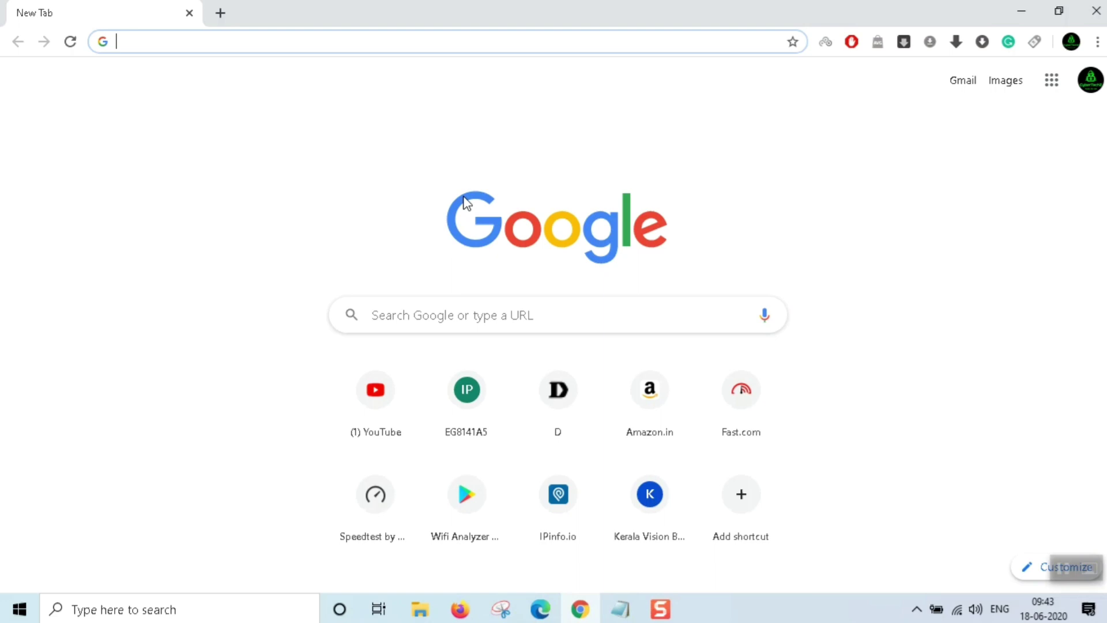
{"action": "left_click", "coordinate": [300, 44]}
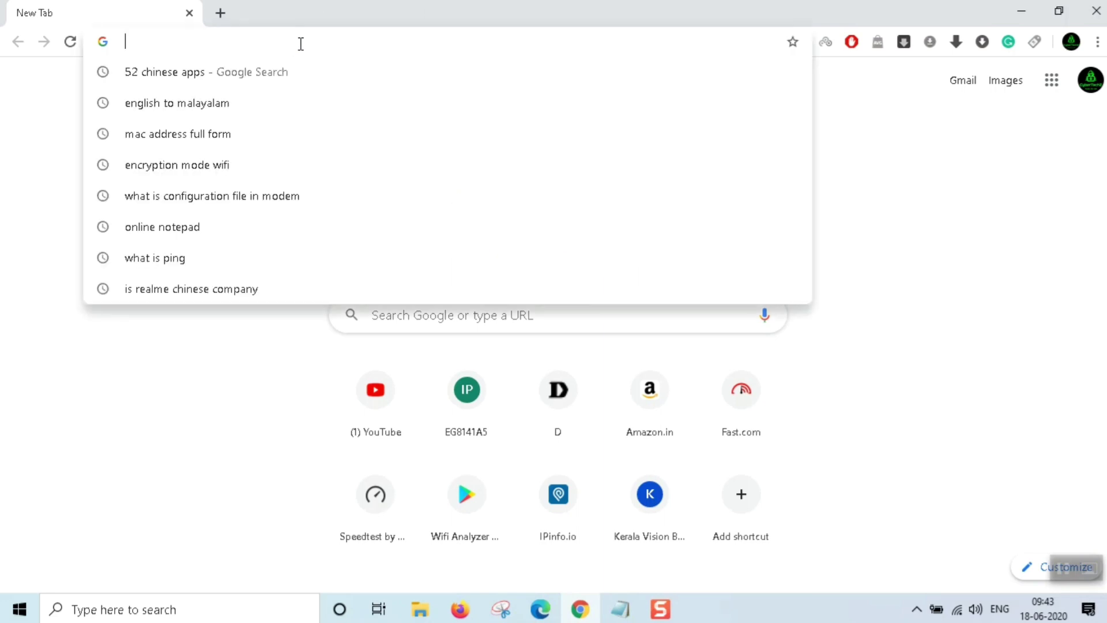
{"action": "left_click", "coordinate": [540, 609]}
{"action": "left_click", "coordinate": [296, 12]}
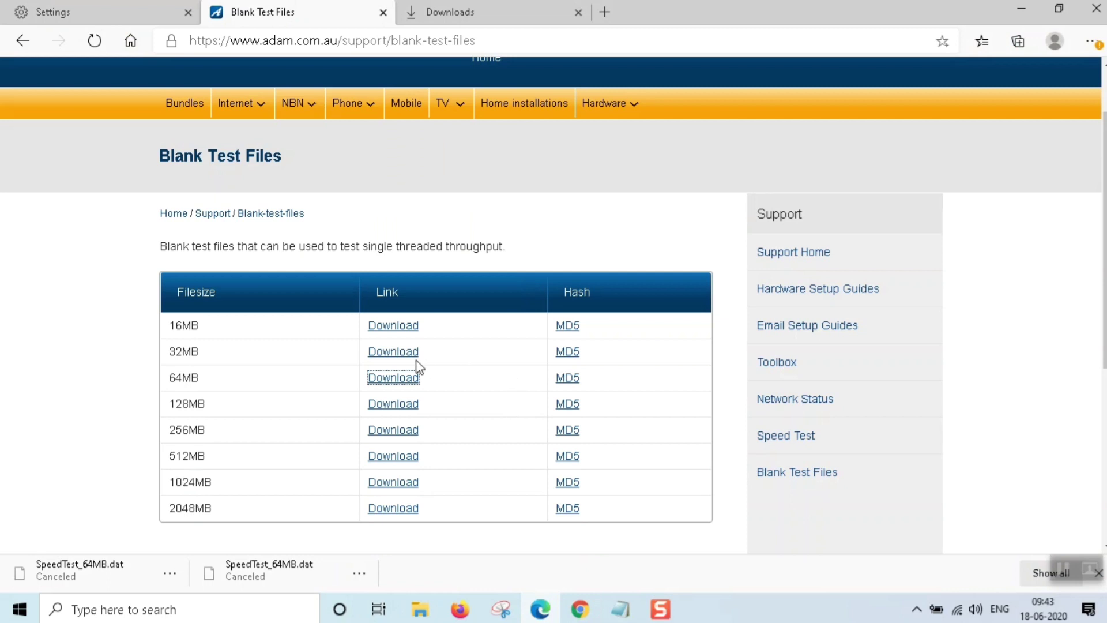
{"action": "right_click", "coordinate": [395, 380]}
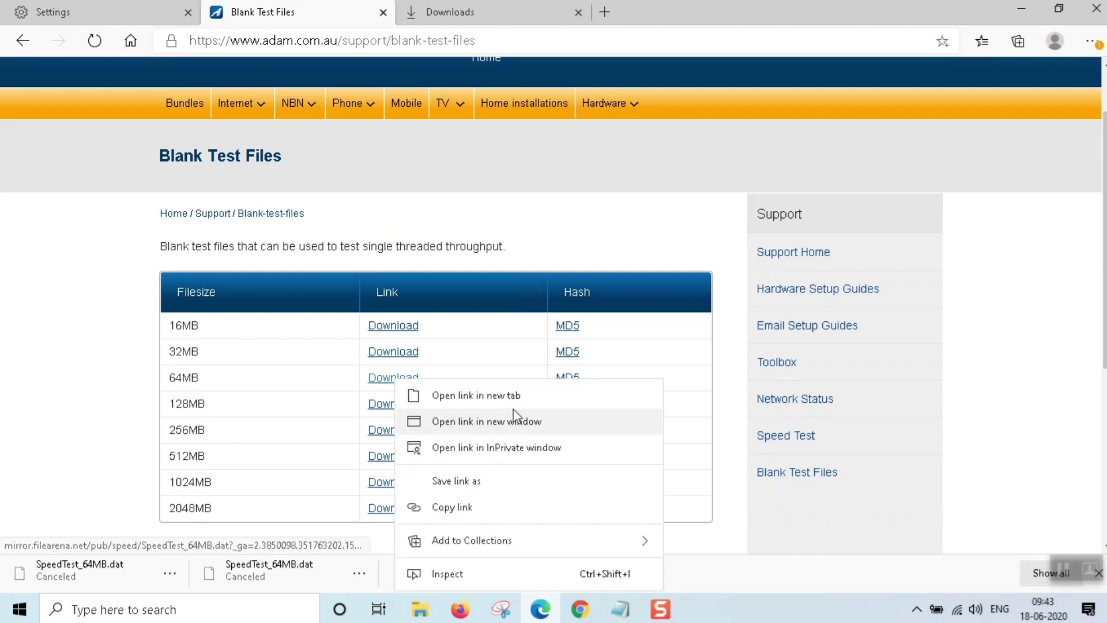
{"action": "left_click", "coordinate": [486, 502]}
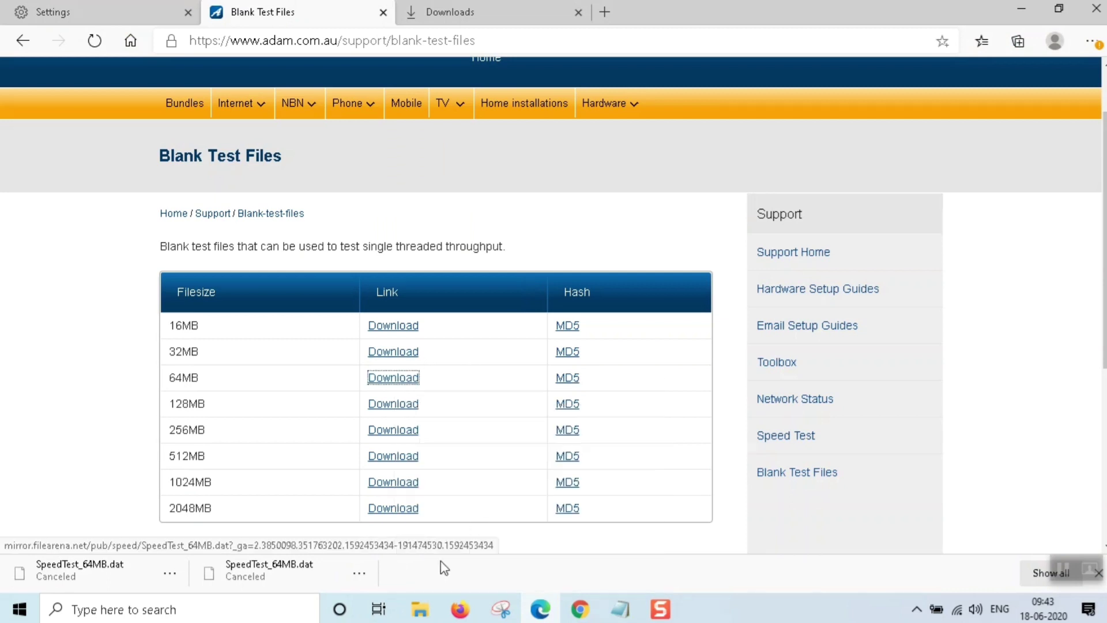
{"action": "left_click", "coordinate": [580, 609]}
Step: Paste the 64MB file link into Chrome's address bar to download it, then view Chrome's Downloads page
{"action": "type", "text": "http://mirror.filearena.net/pub/speed/SpeedTest_64MB.dat?_ga=2.259694024.351763202.1592453434-191474530.1592453434"}
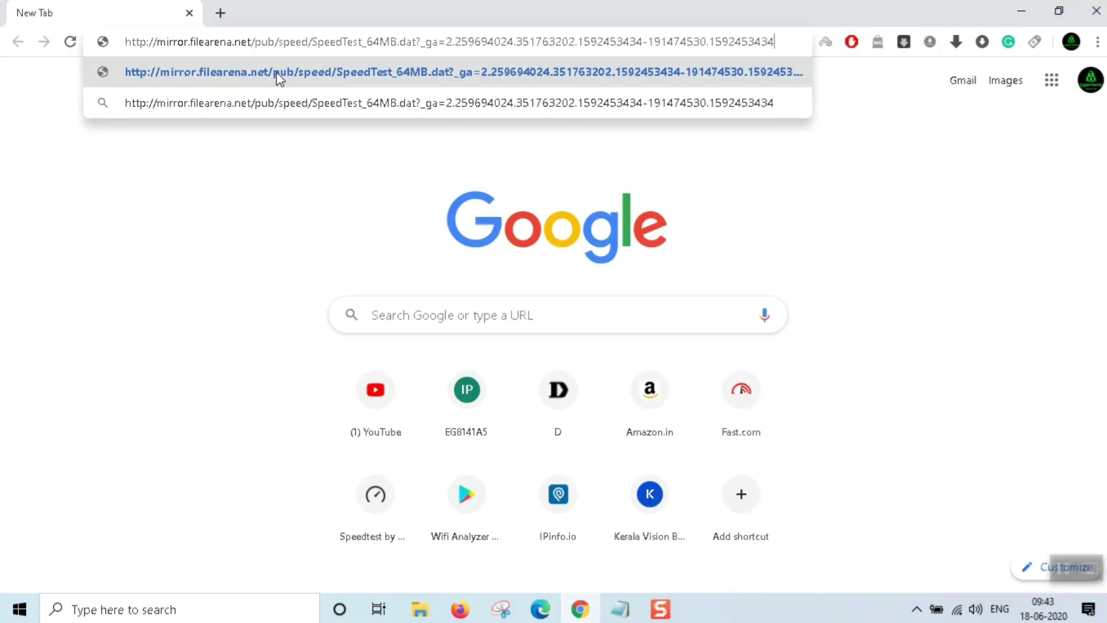
{"action": "key", "text": "Return"}
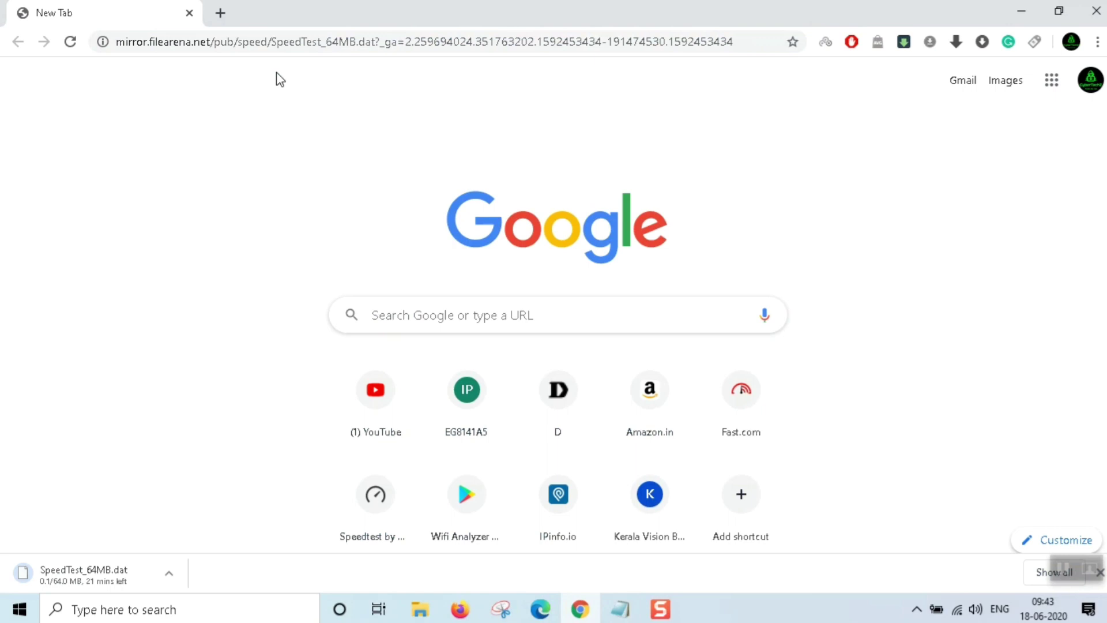
{"action": "left_click", "coordinate": [1097, 42]}
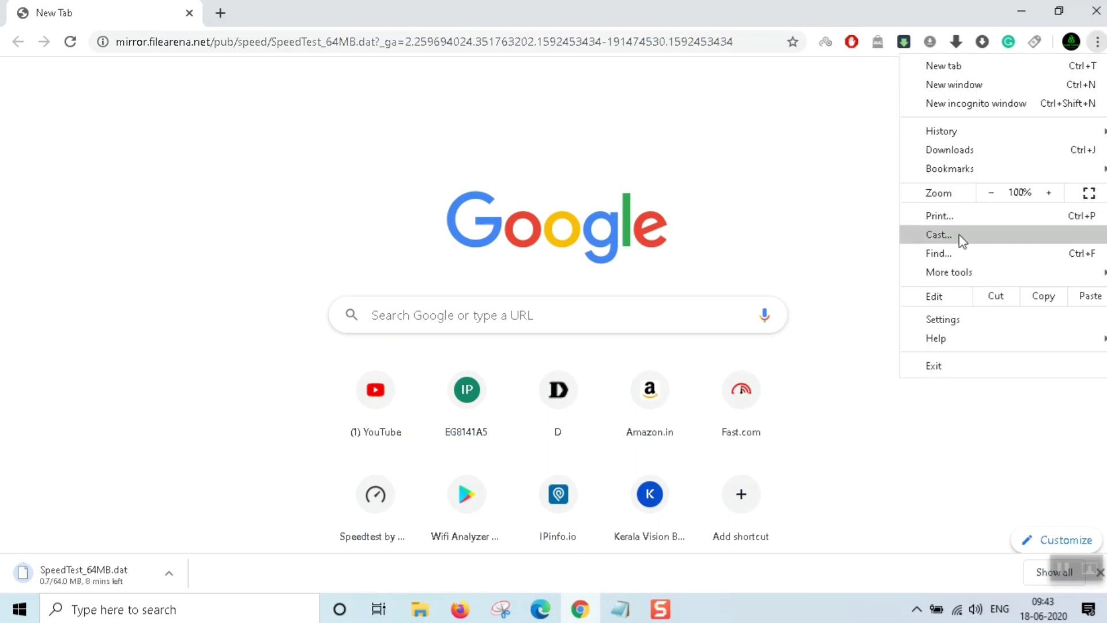
{"action": "left_click", "coordinate": [960, 151]}
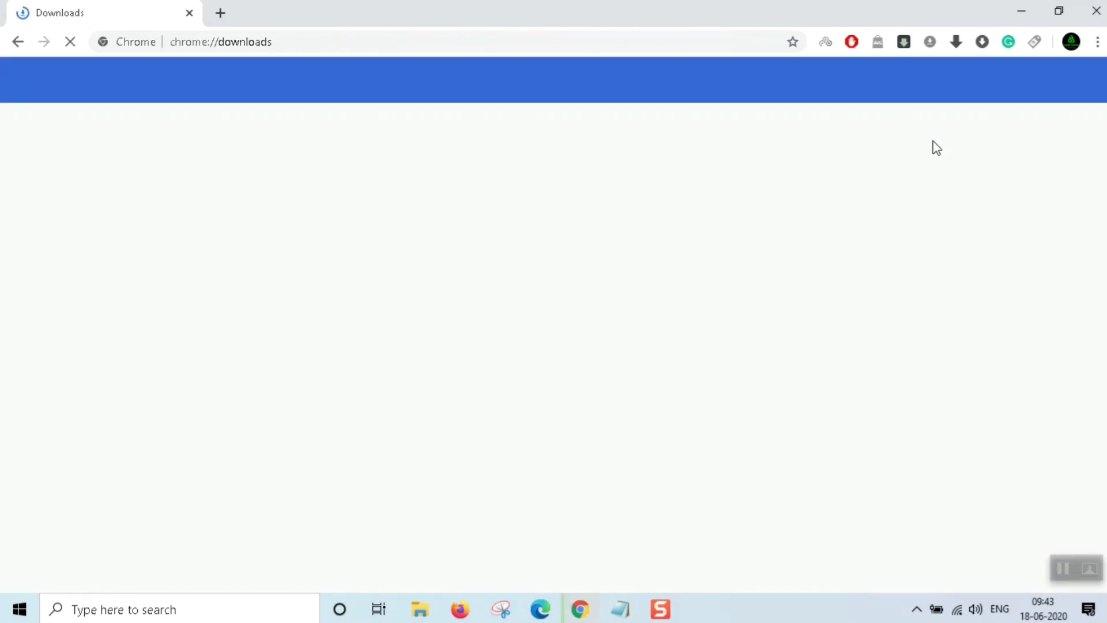